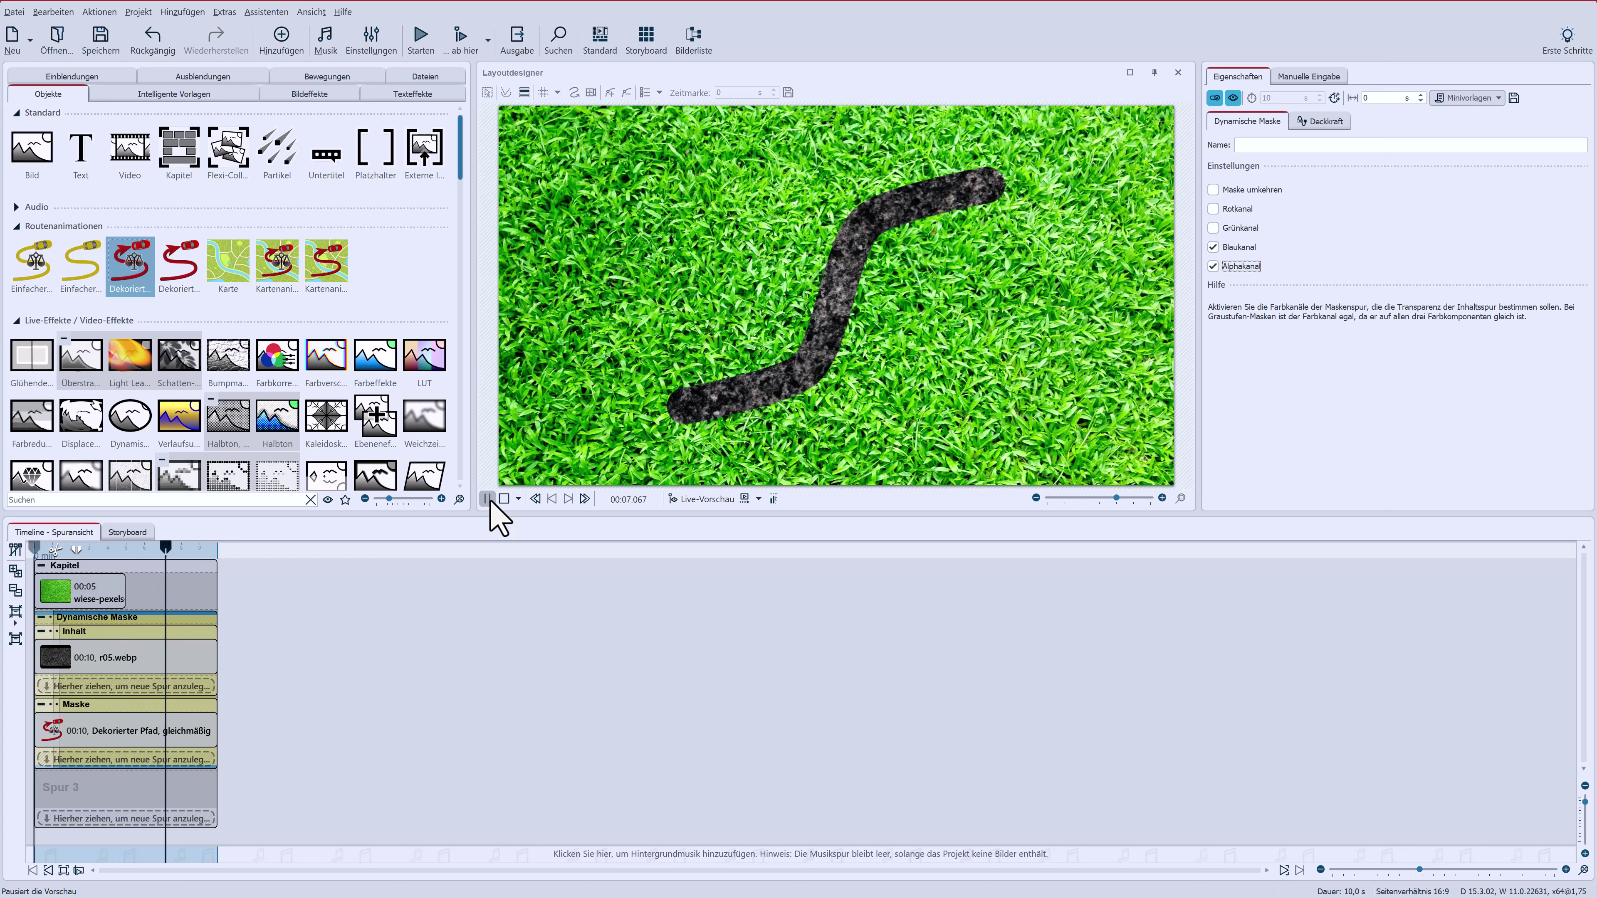
Try inverting the dynamic mask, turn the inversion back off and preview the path animation.
left_click(503, 500)
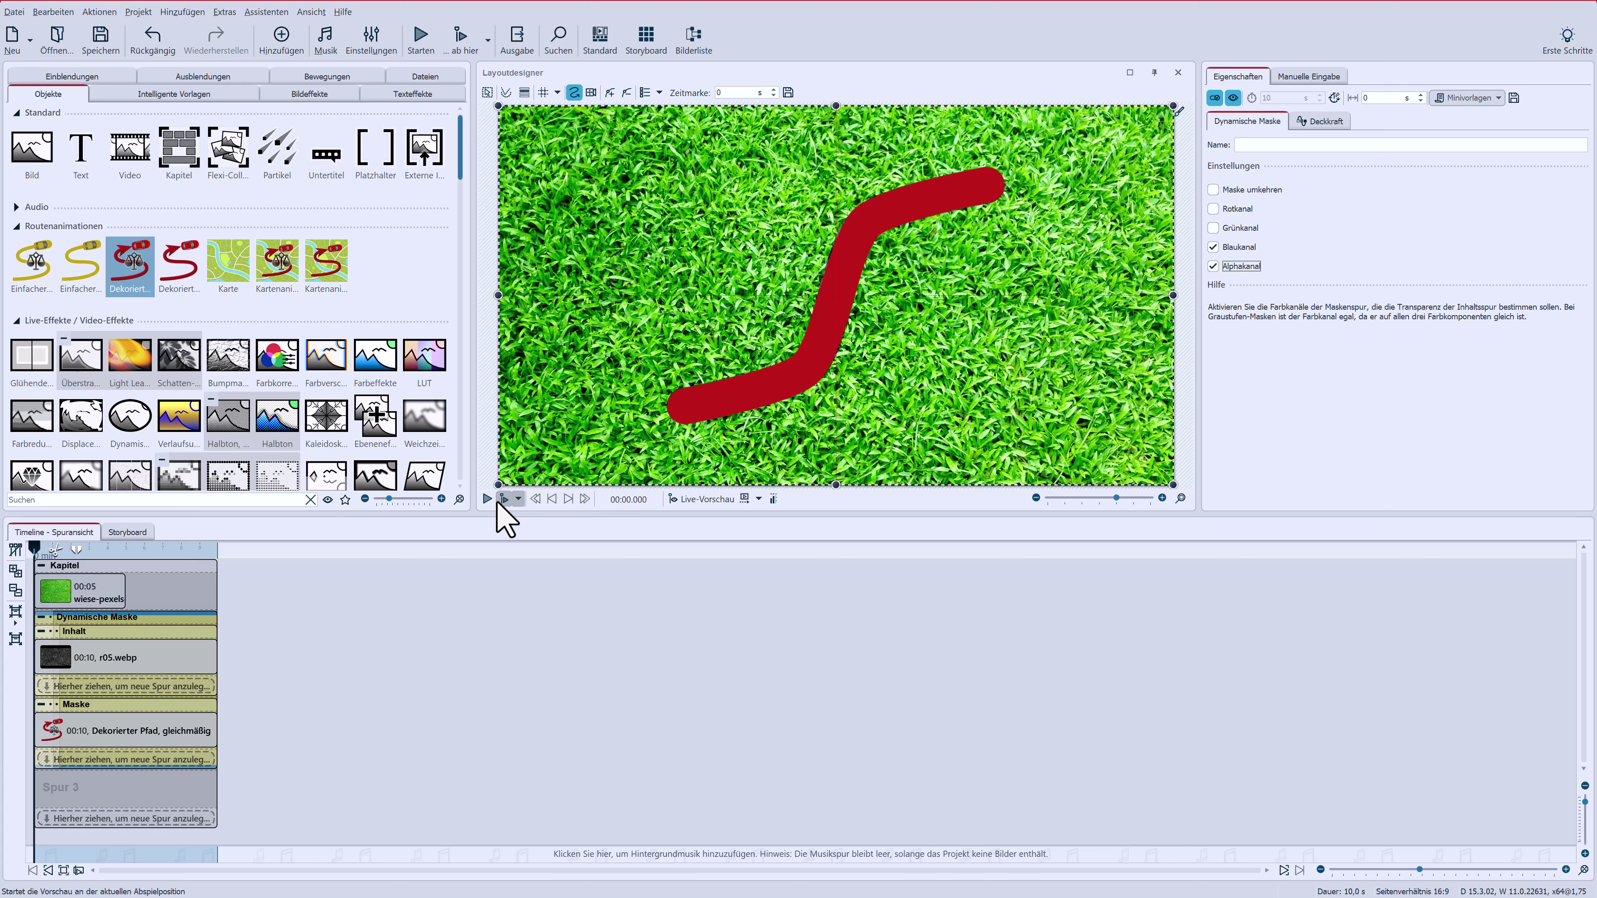
left_click(1242, 190)
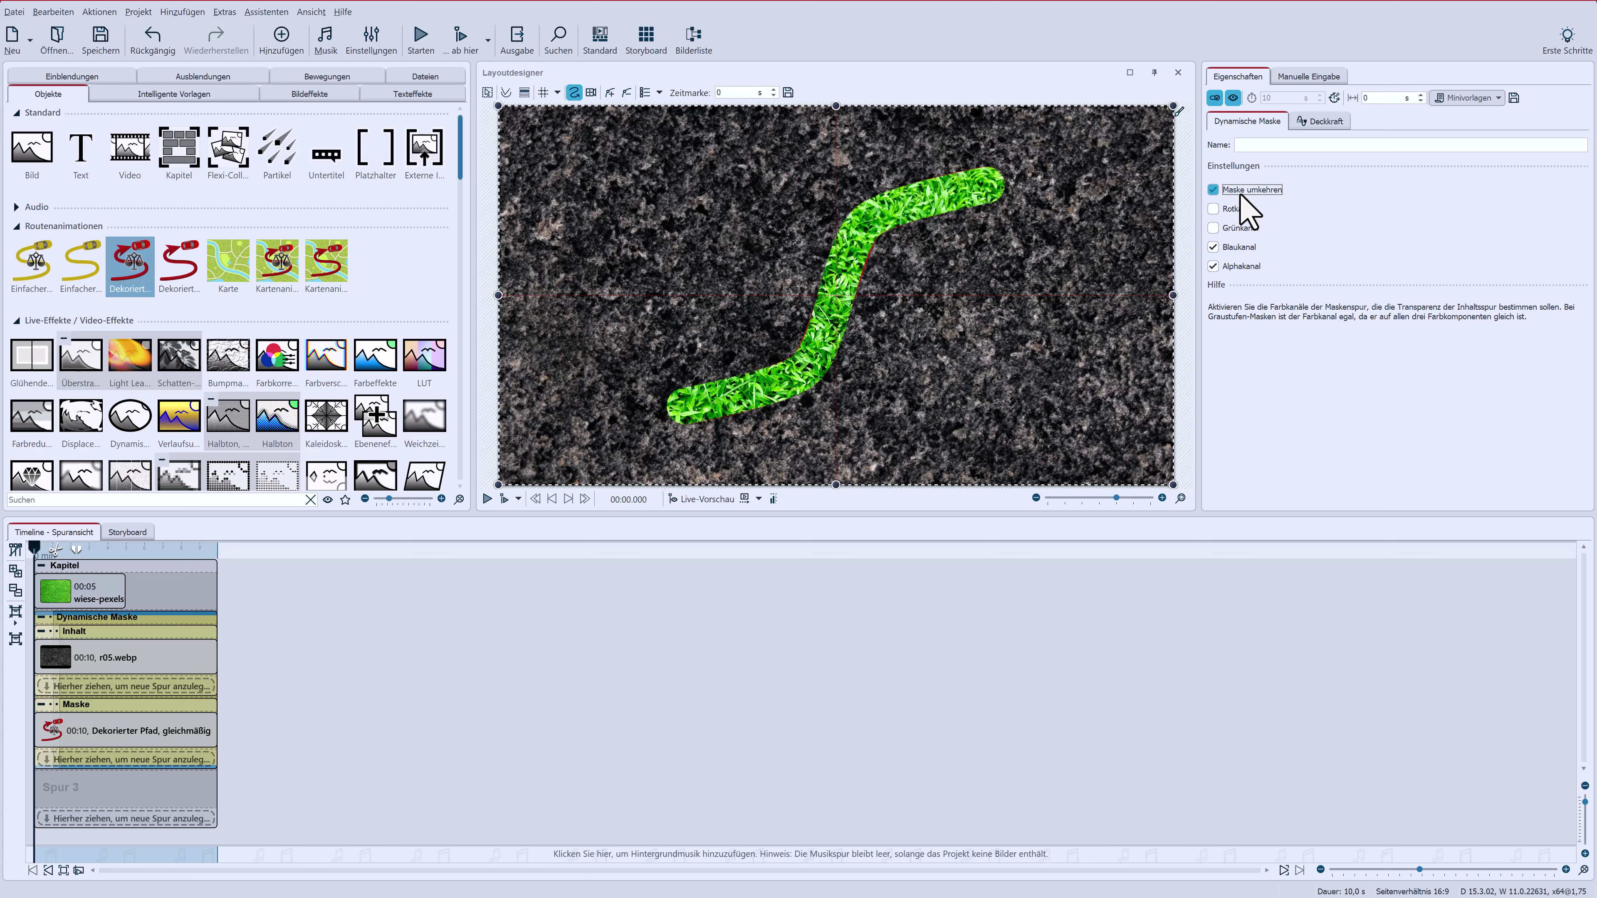
left_click(1240, 194)
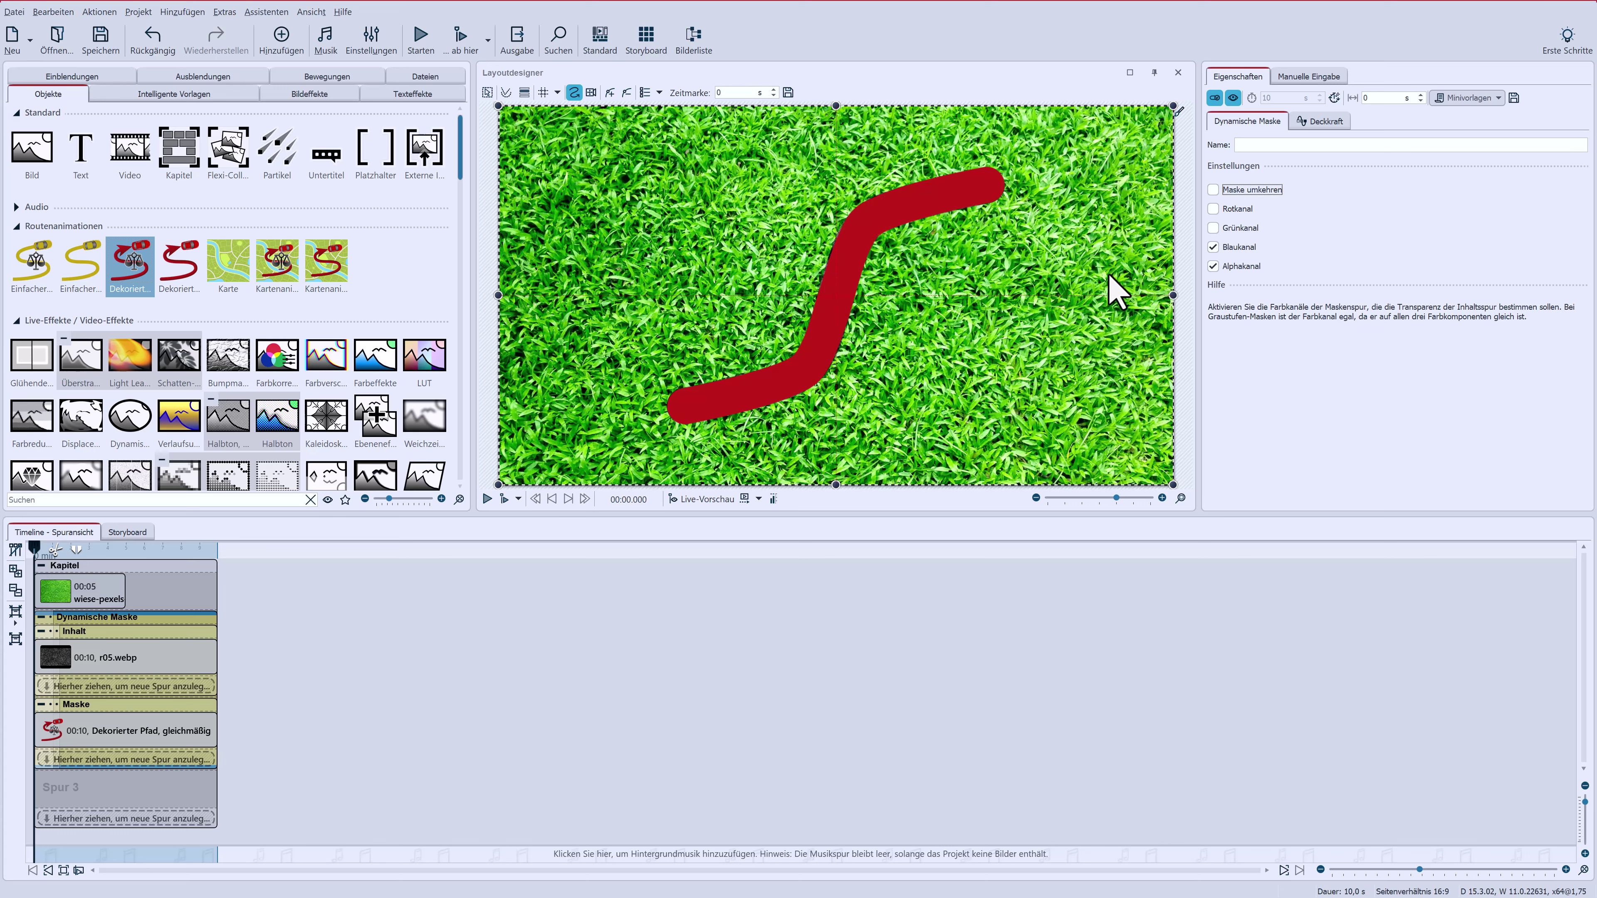
left_click(487, 500)
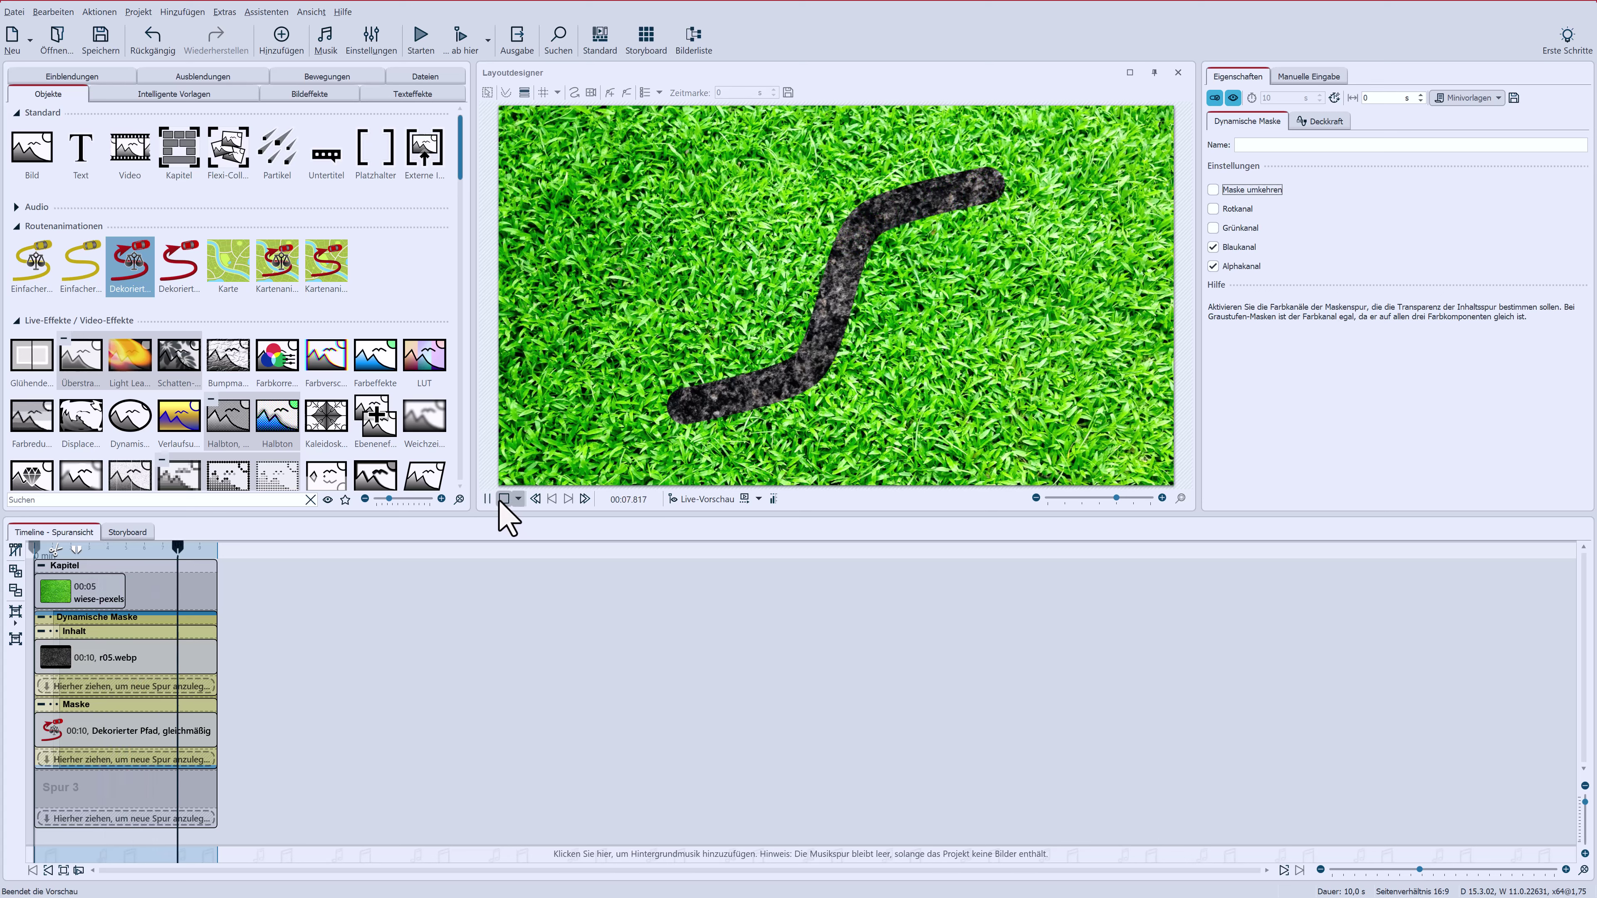
left_click(504, 499)
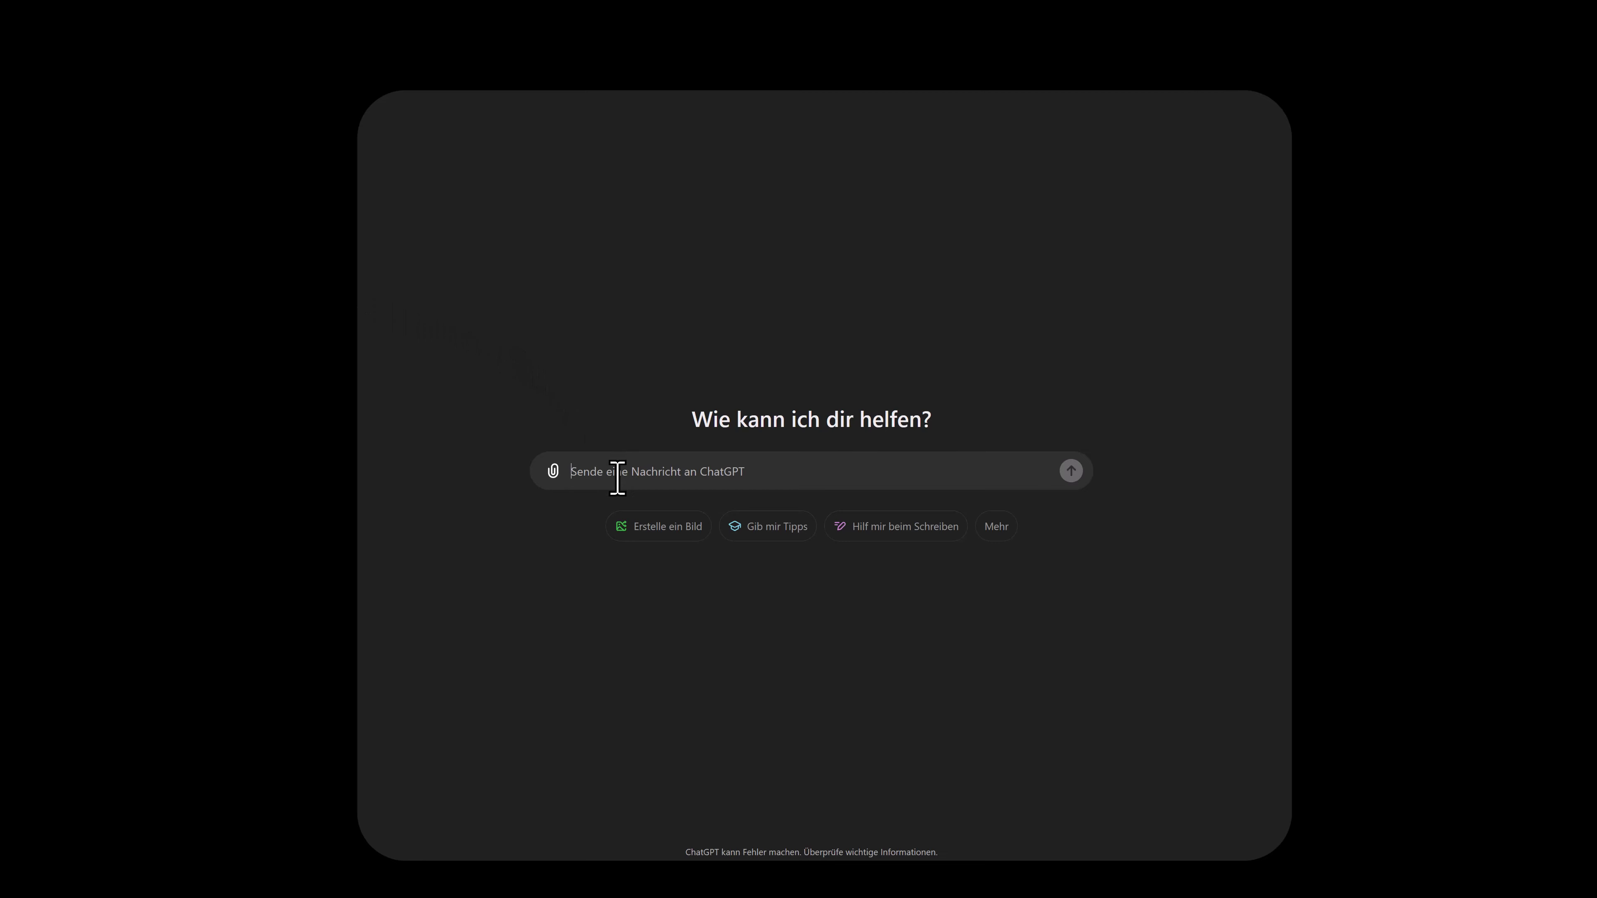
In ChatGPT, generate a top-view robot lawn mower image with friendly eyes on a plain background and download it.
type("Erstelle bitte ein Bild - einen Rasenmäh-Roboter mit Draufsicht von oben vor einfarbigem Hintergrund. Der Rasenmäh-Roboter soll freundliche Augen haben.")
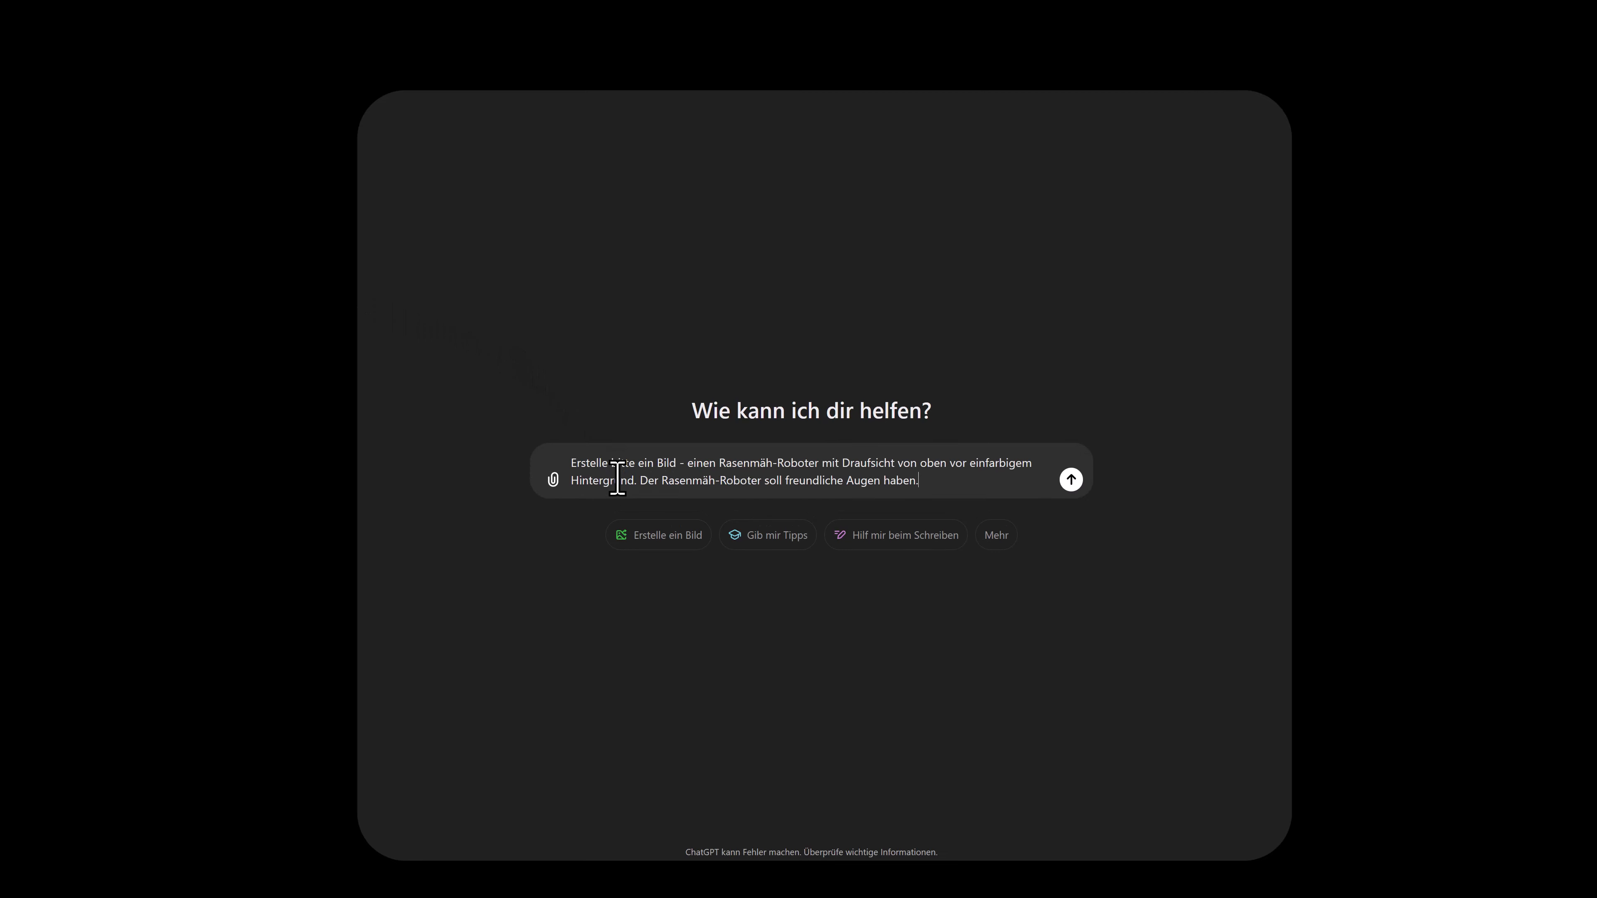
key("Return")
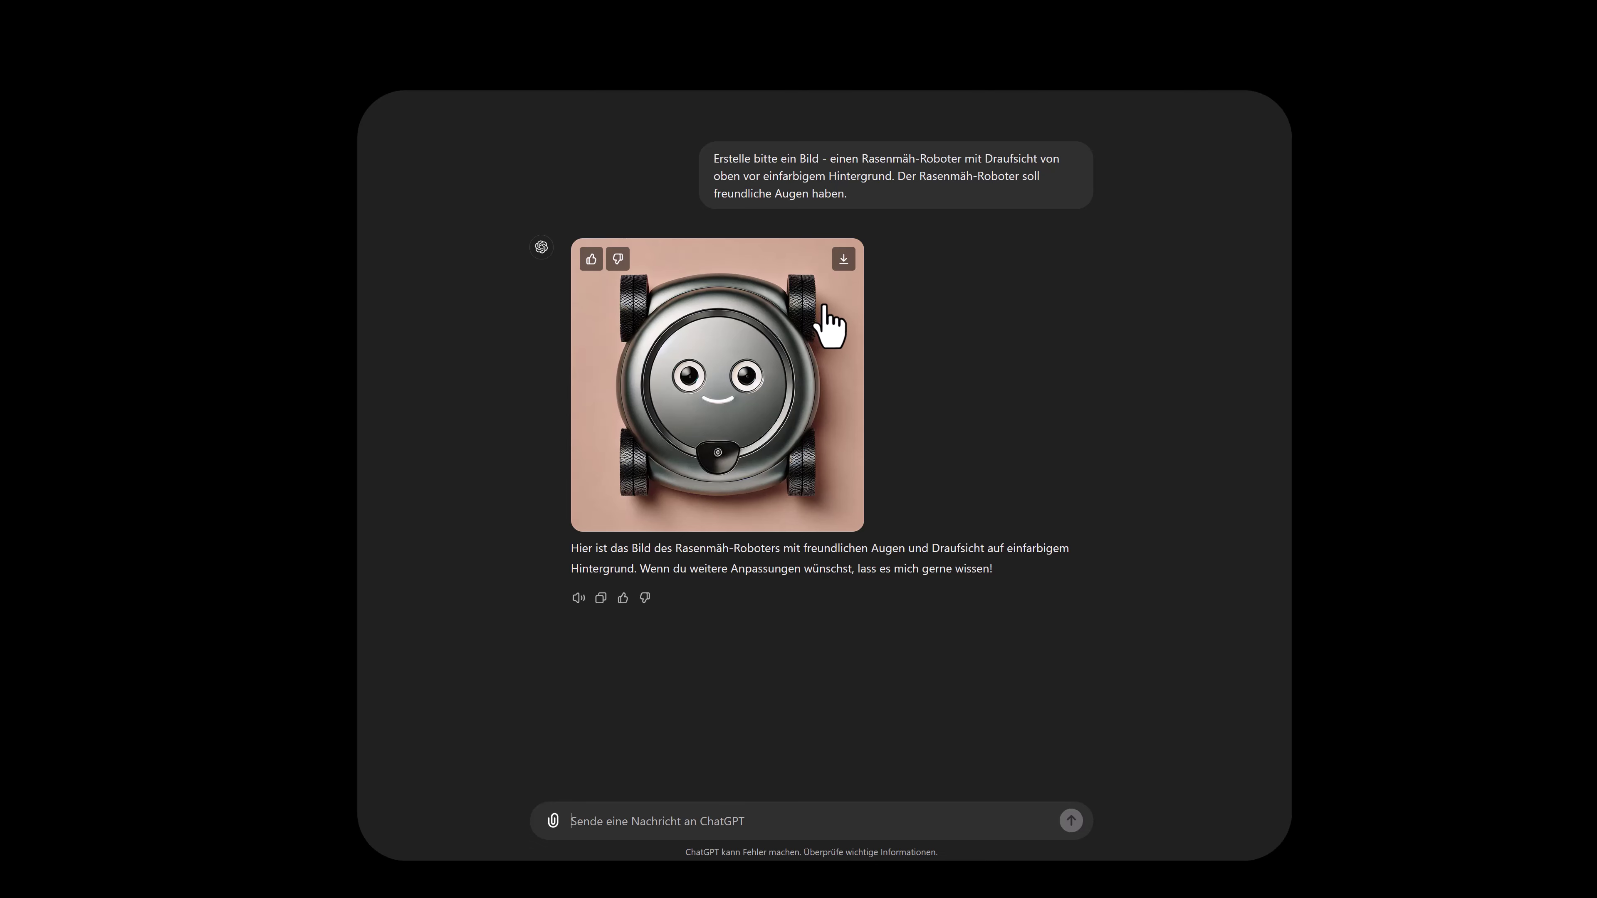
left_click(844, 259)
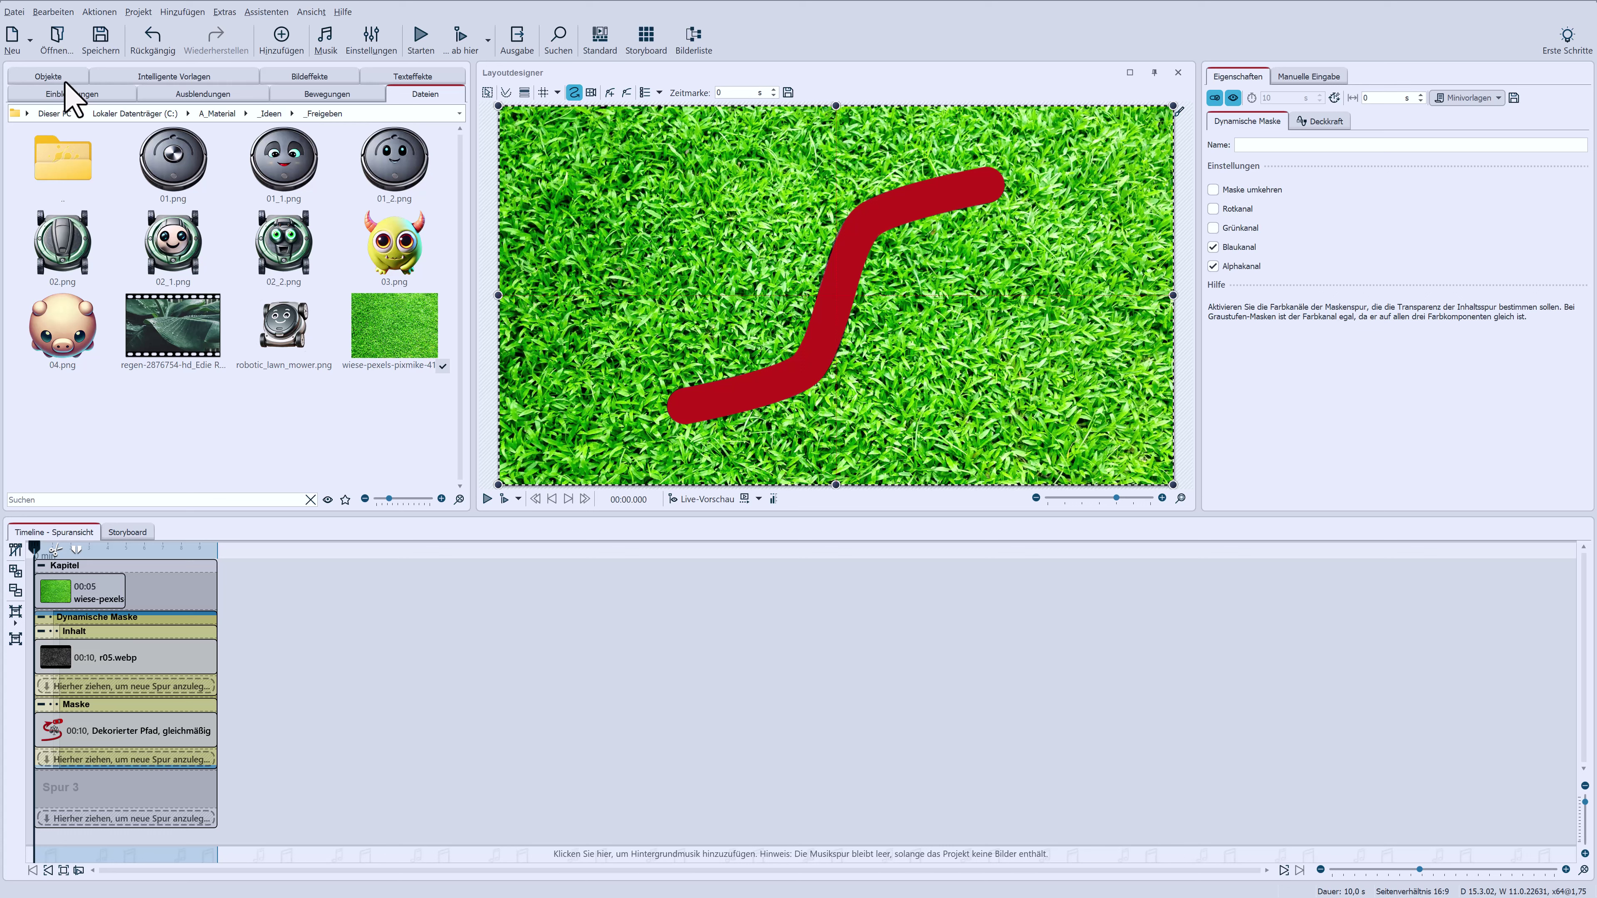
In the video editor, search the object library for "Kochen" and clear the filter again.
left_click(28, 77)
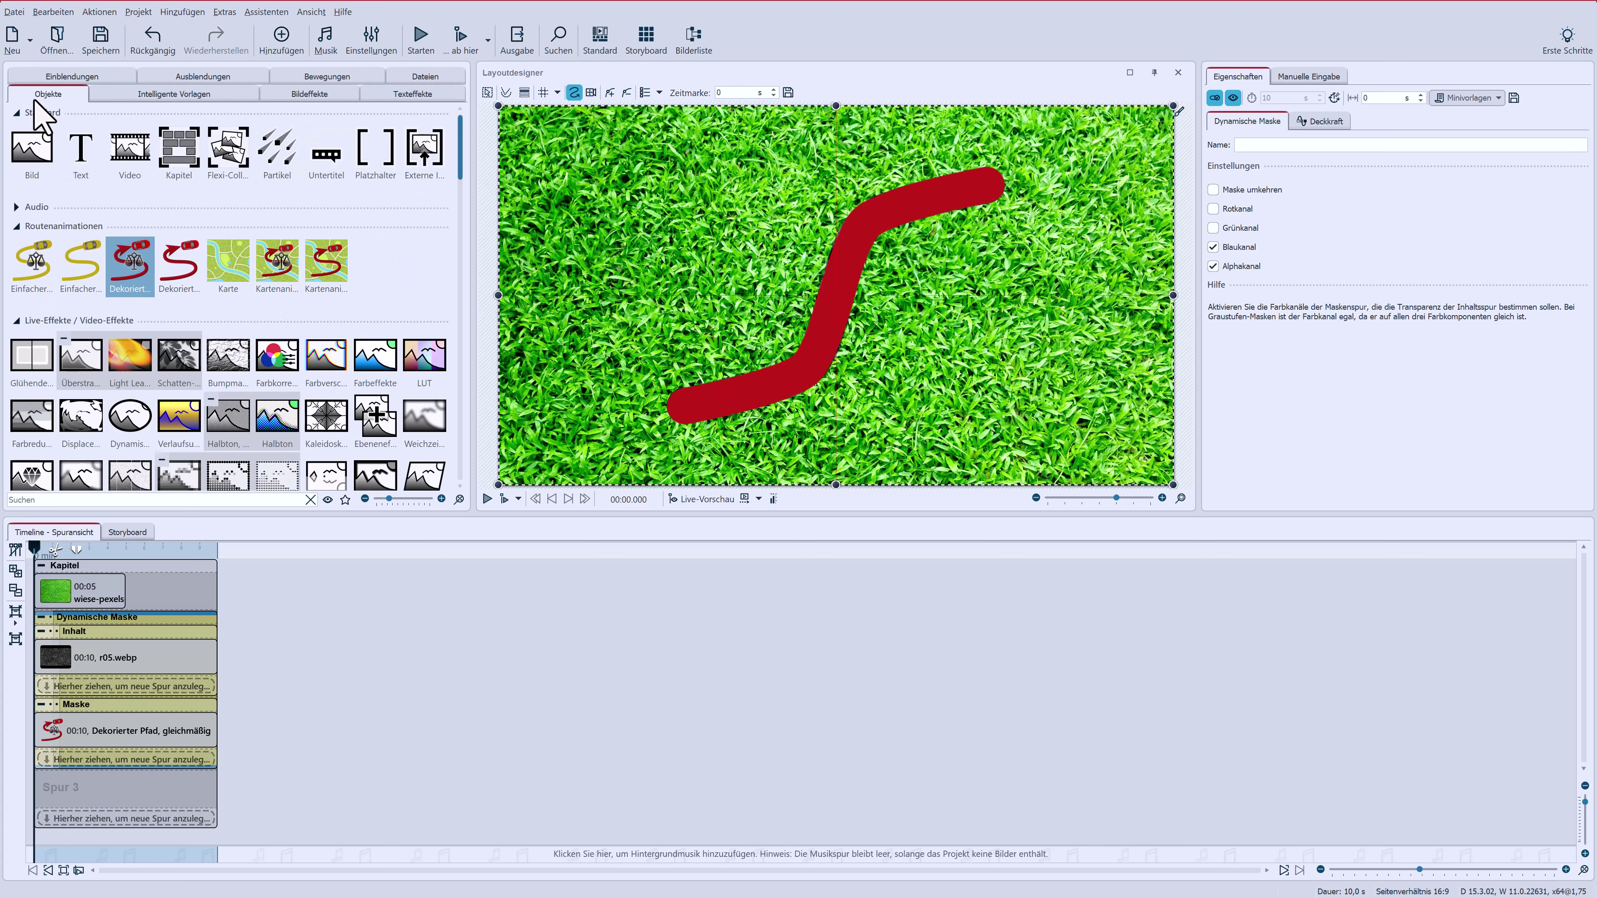
left_click(76, 501)
type("Kochen")
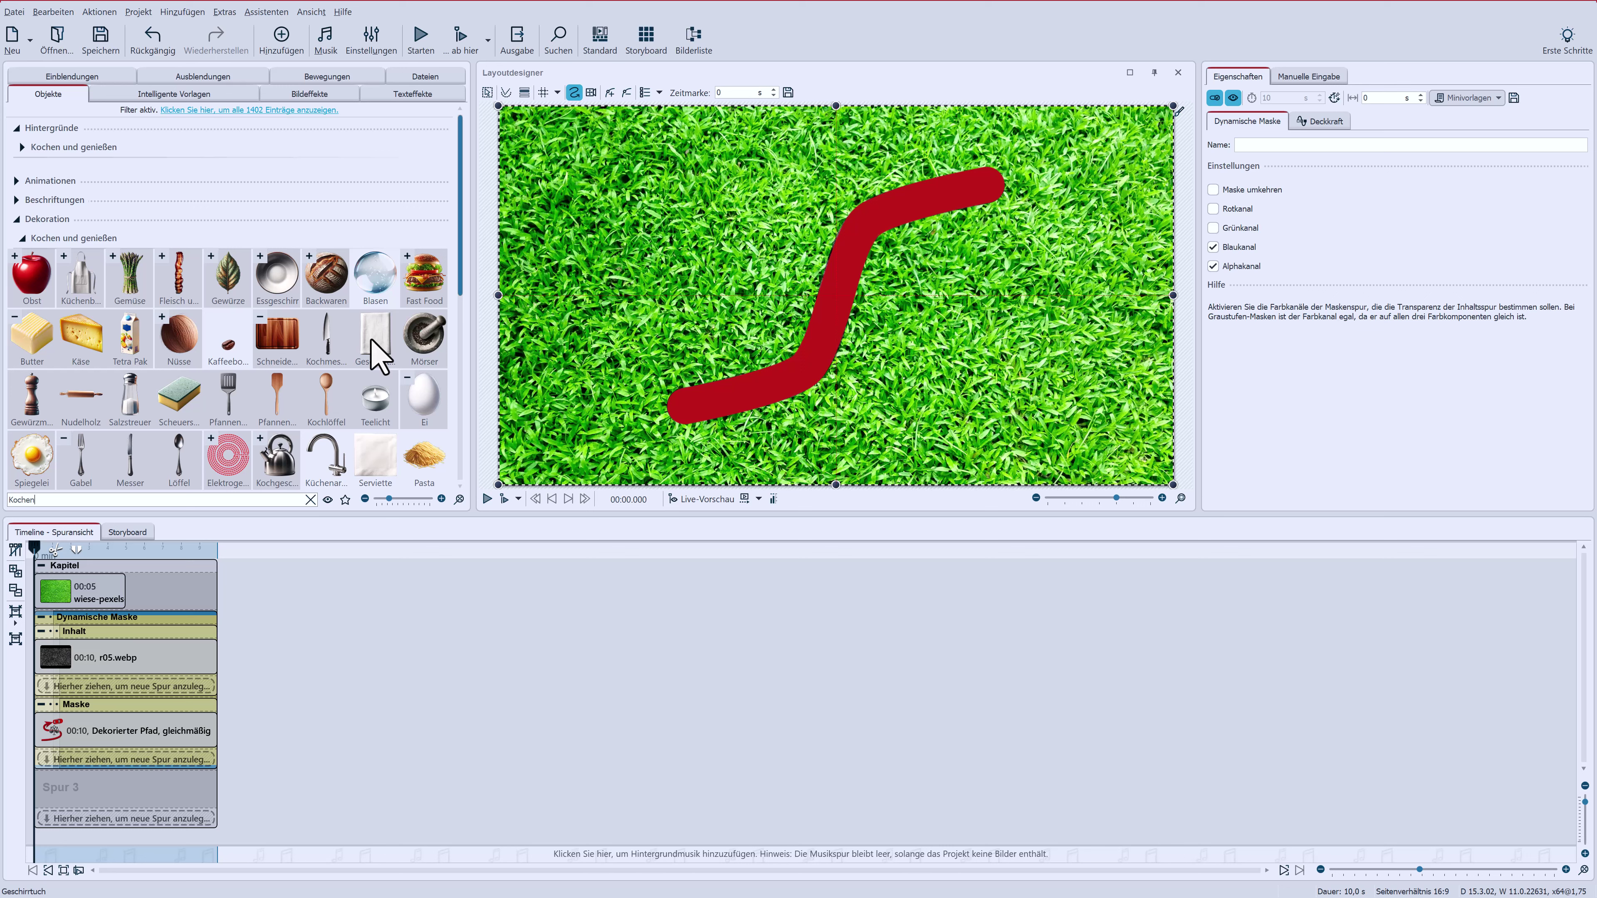
left_click(311, 500)
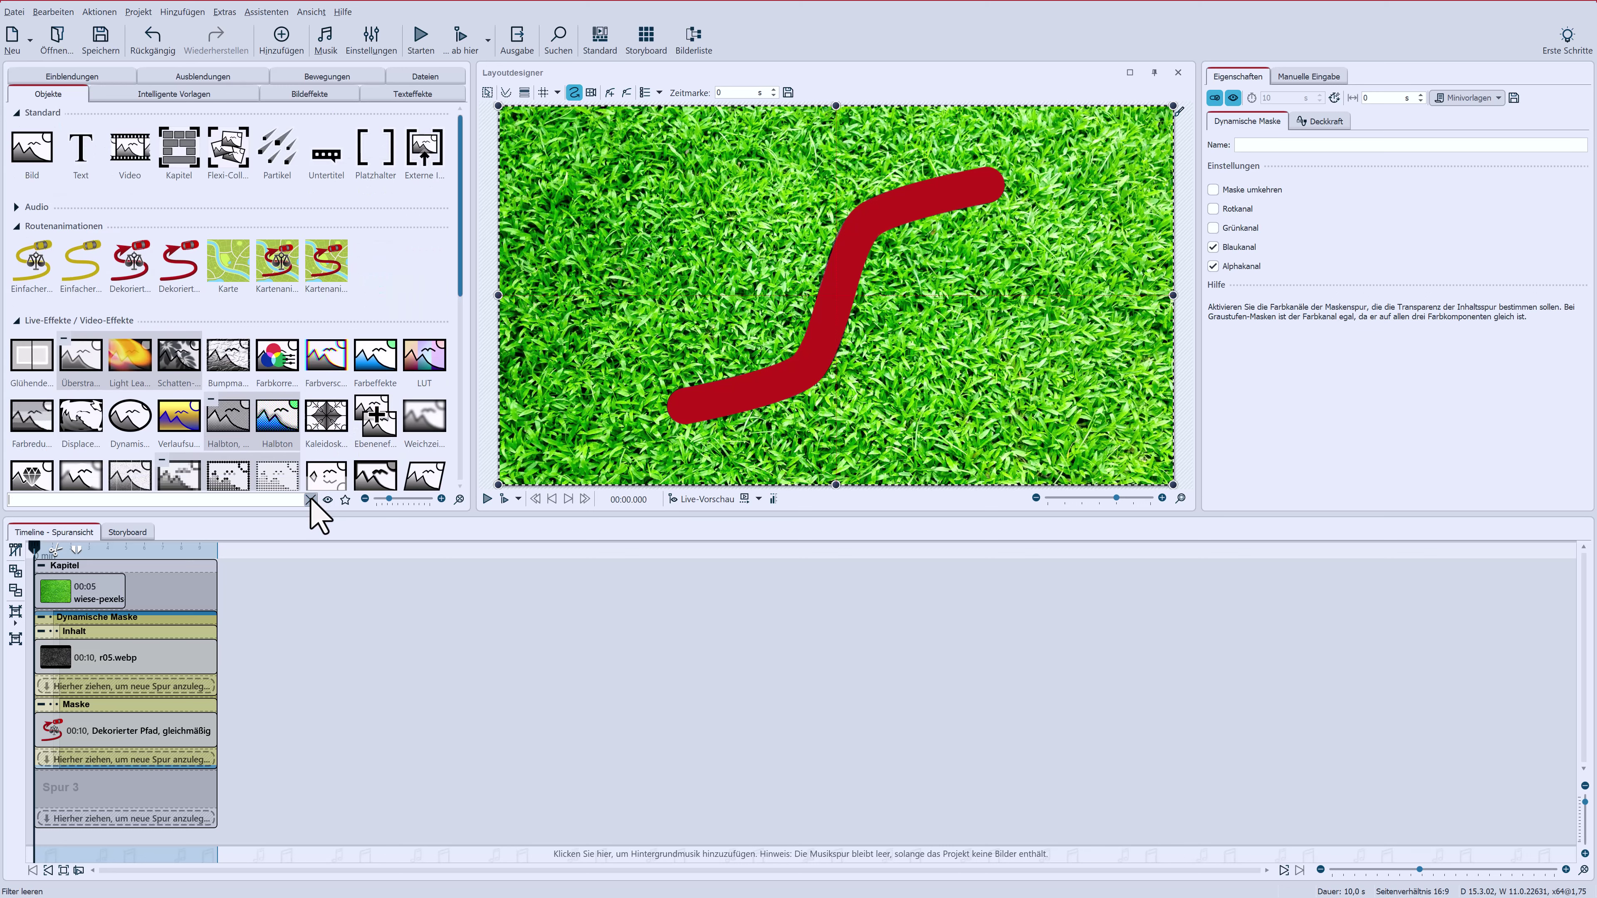
Add the image file 02_2.png to the timeline on the empty track below the dynamic mask.
left_click(420, 77)
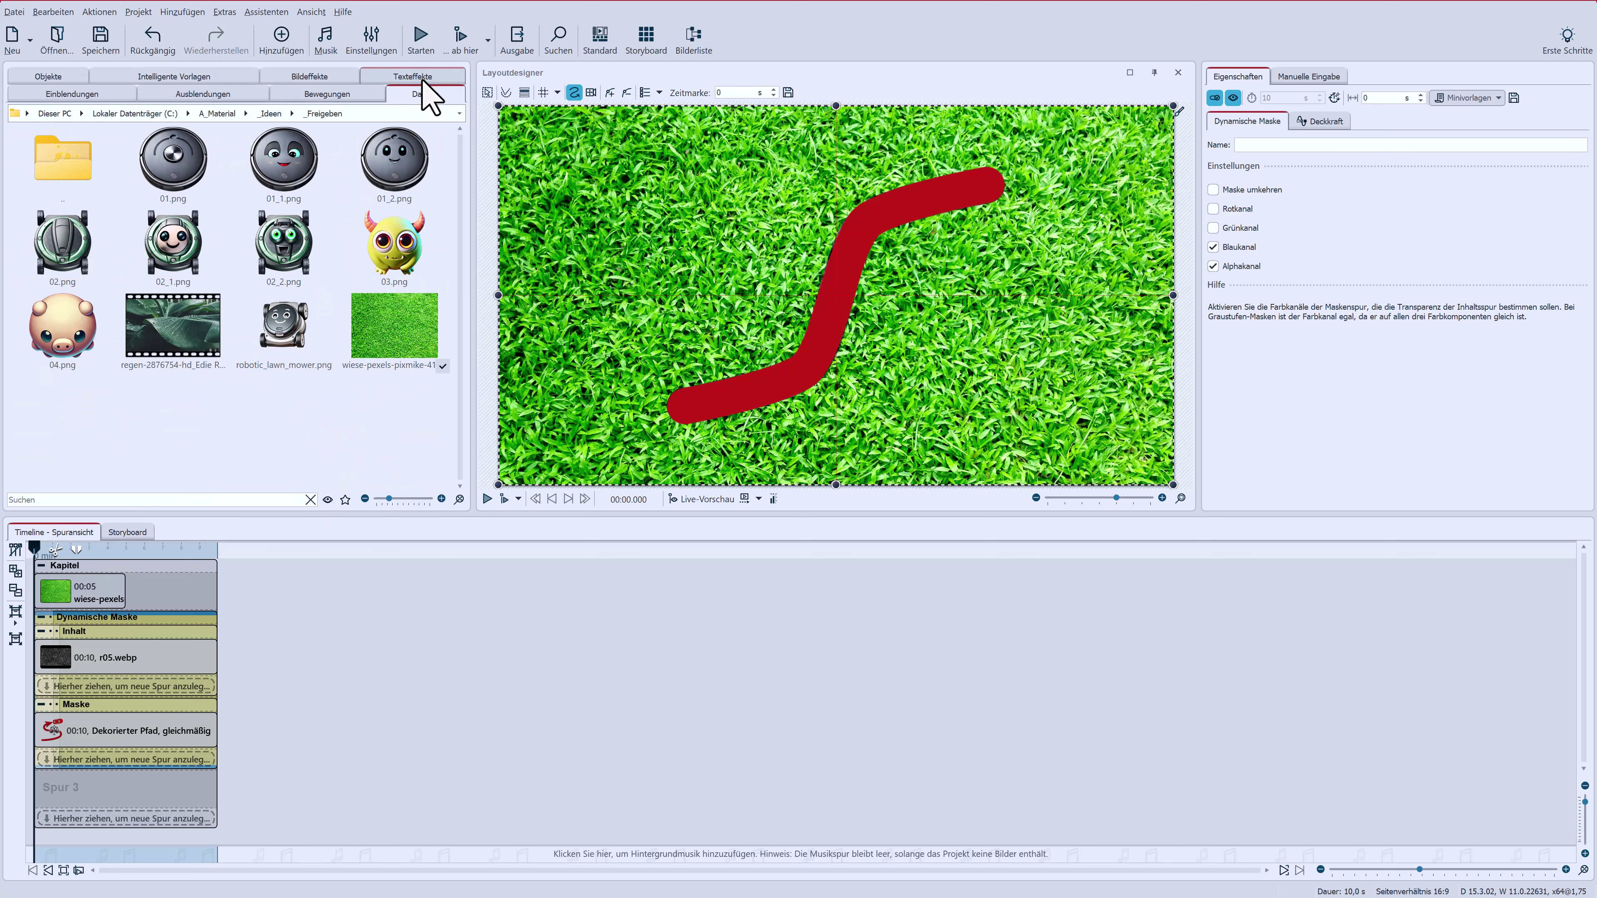
left_click(284, 240)
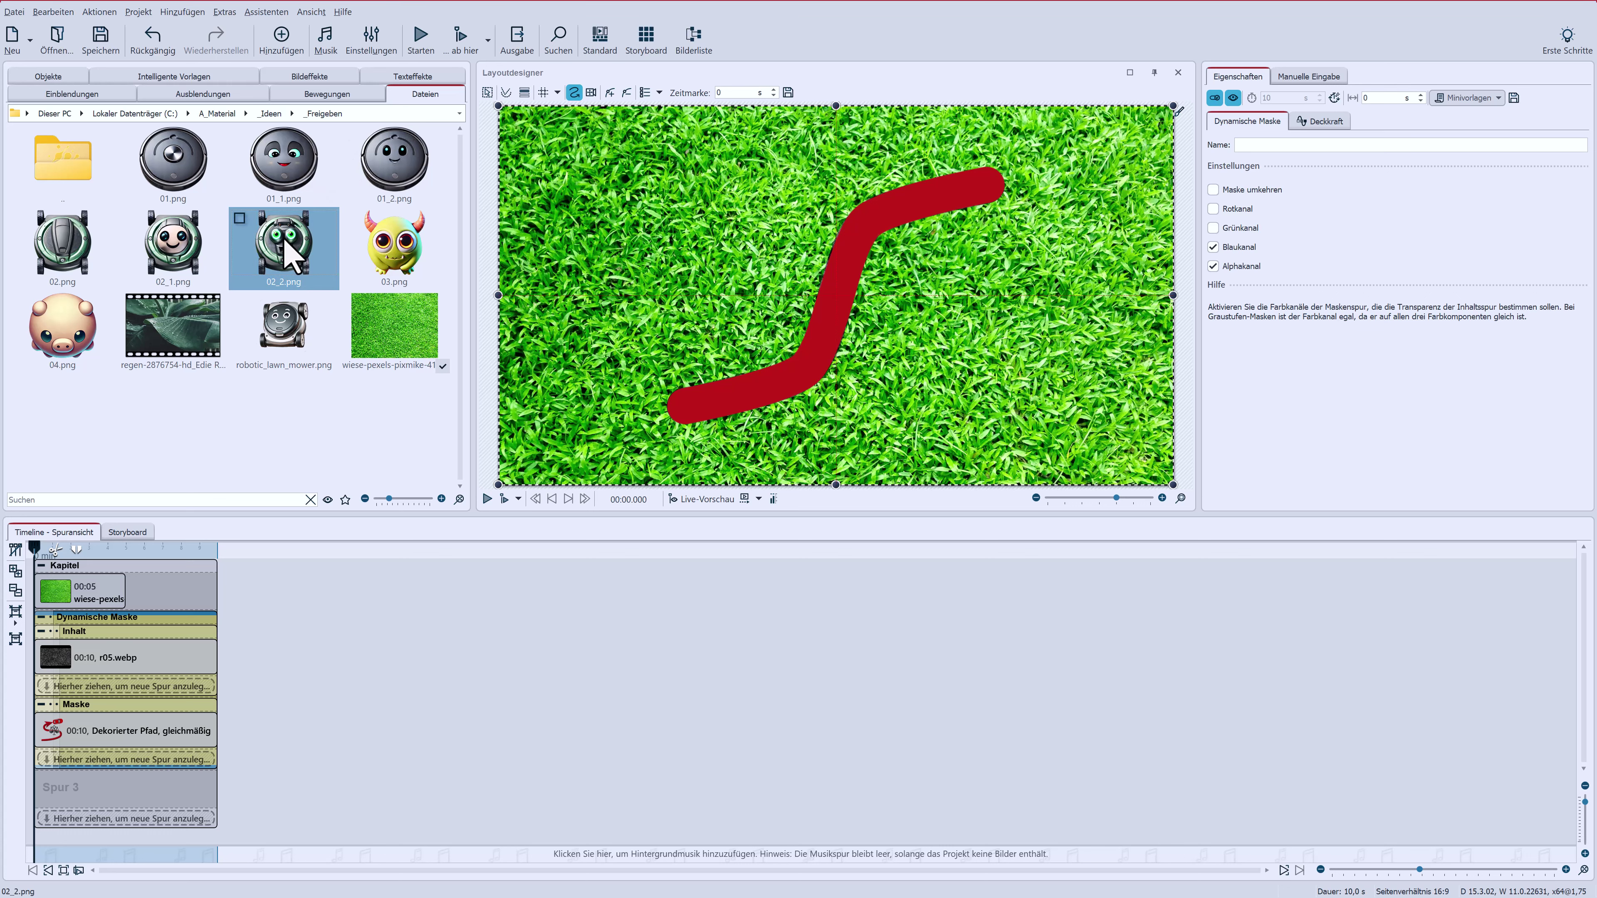
left_click_drag(284, 242, 69, 807)
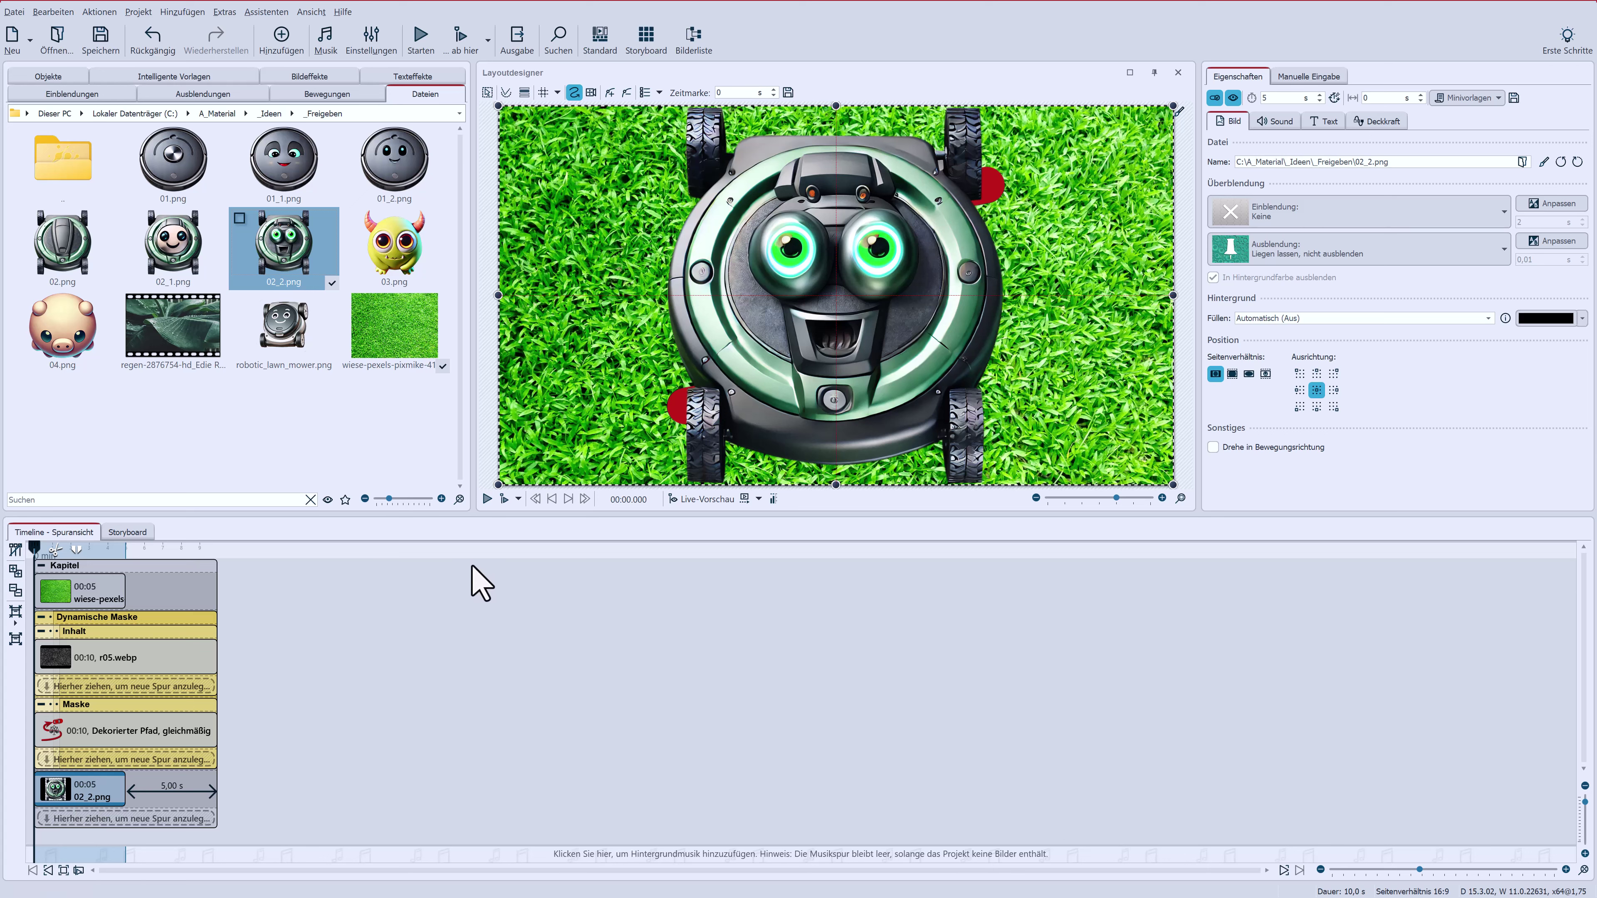
Shrink the mower image to less than half the frame height and place it just above the lawn picture, left of centre.
left_click_drag(498, 484, 1006, 253)
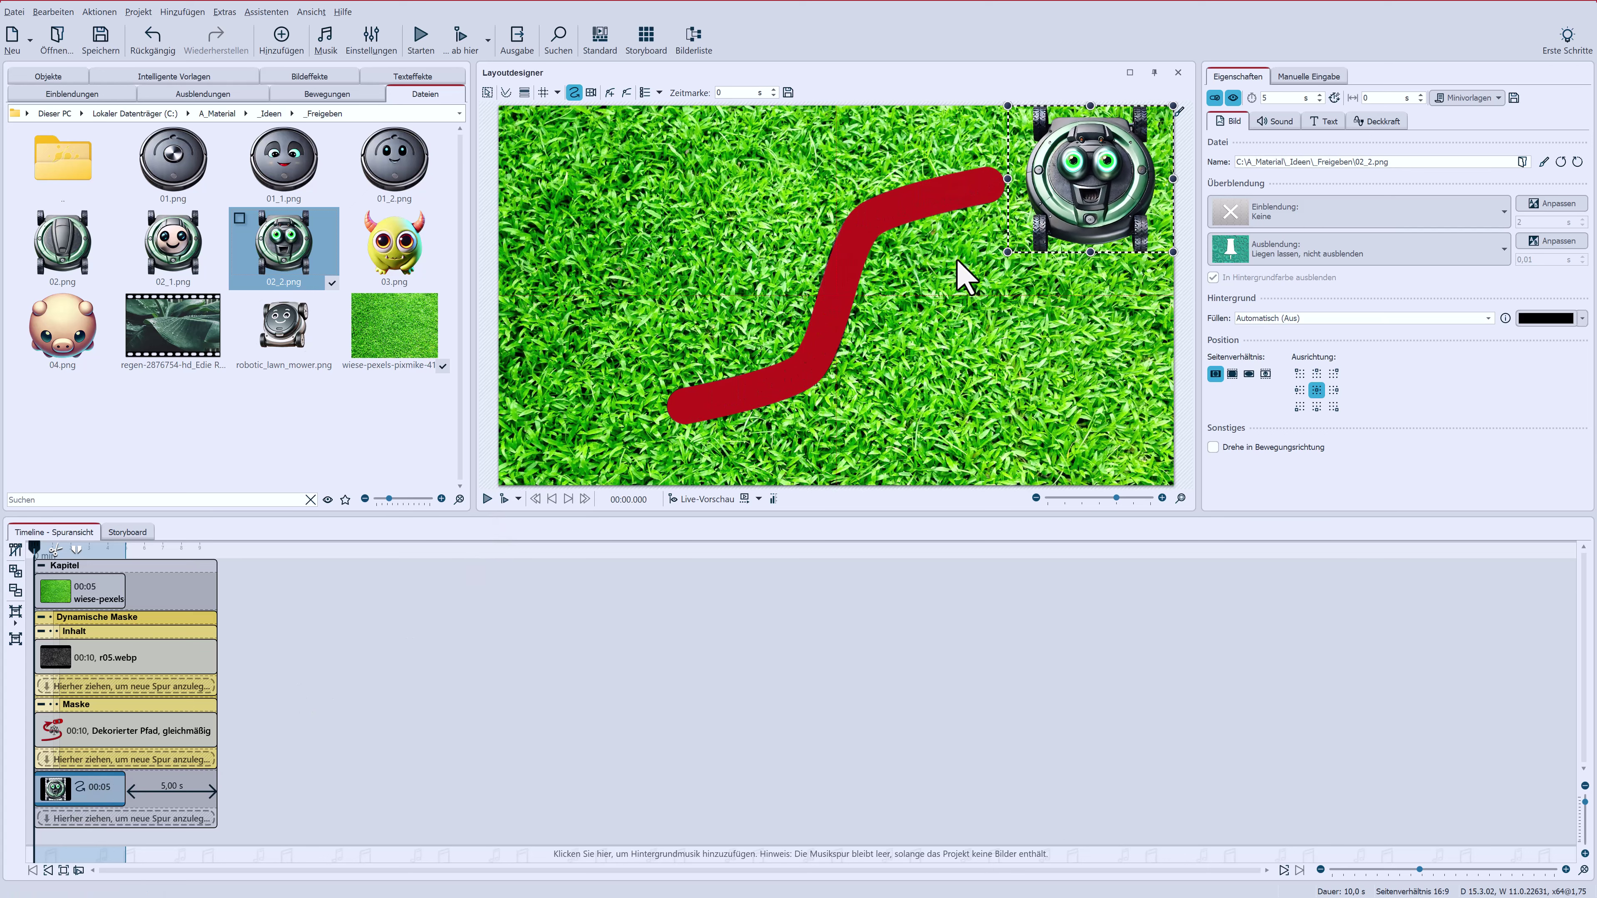
left_click(1035, 498)
left_click(1036, 497)
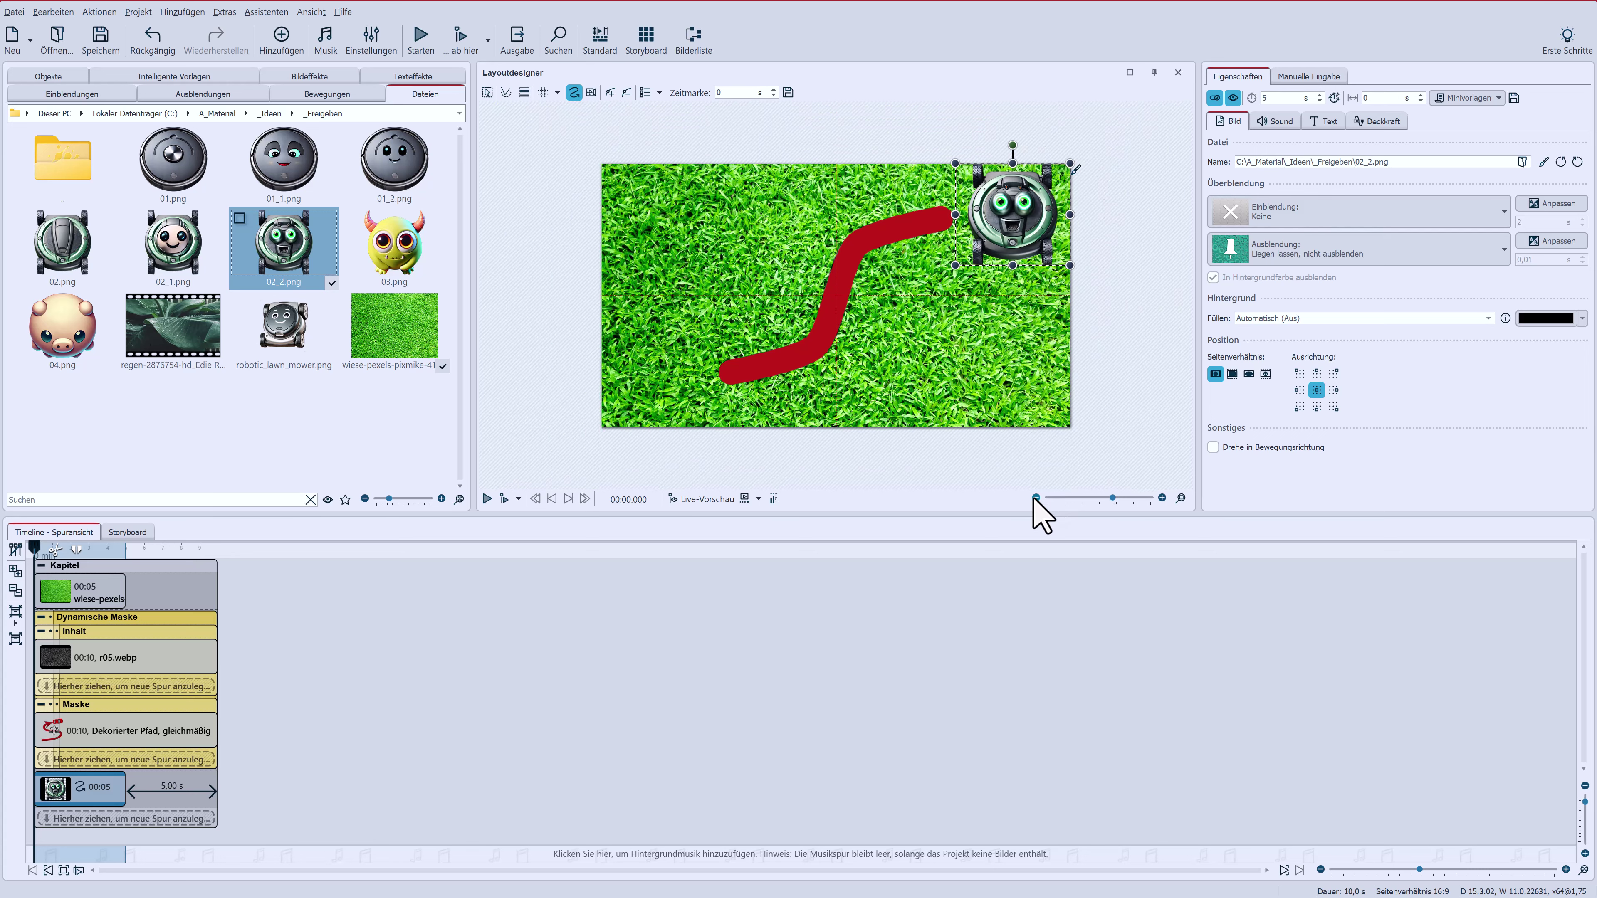
left_click_drag(1022, 224, 712, 124)
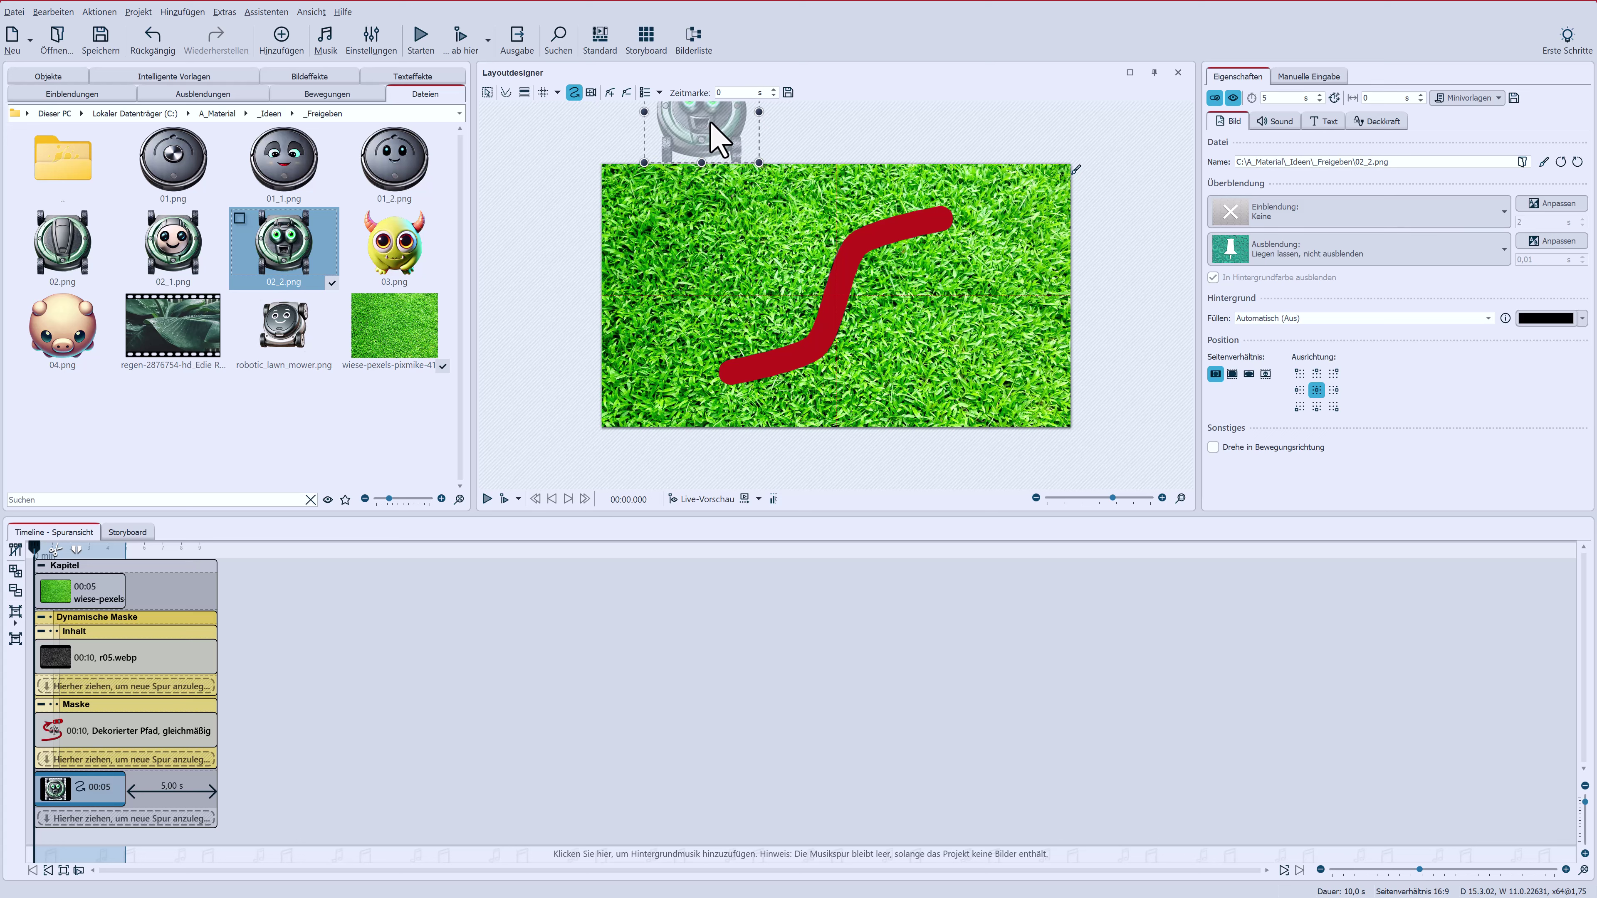
Add a second motion mark to the mower and place it just below the lawn picture, straight under the first mark.
left_click(610, 92)
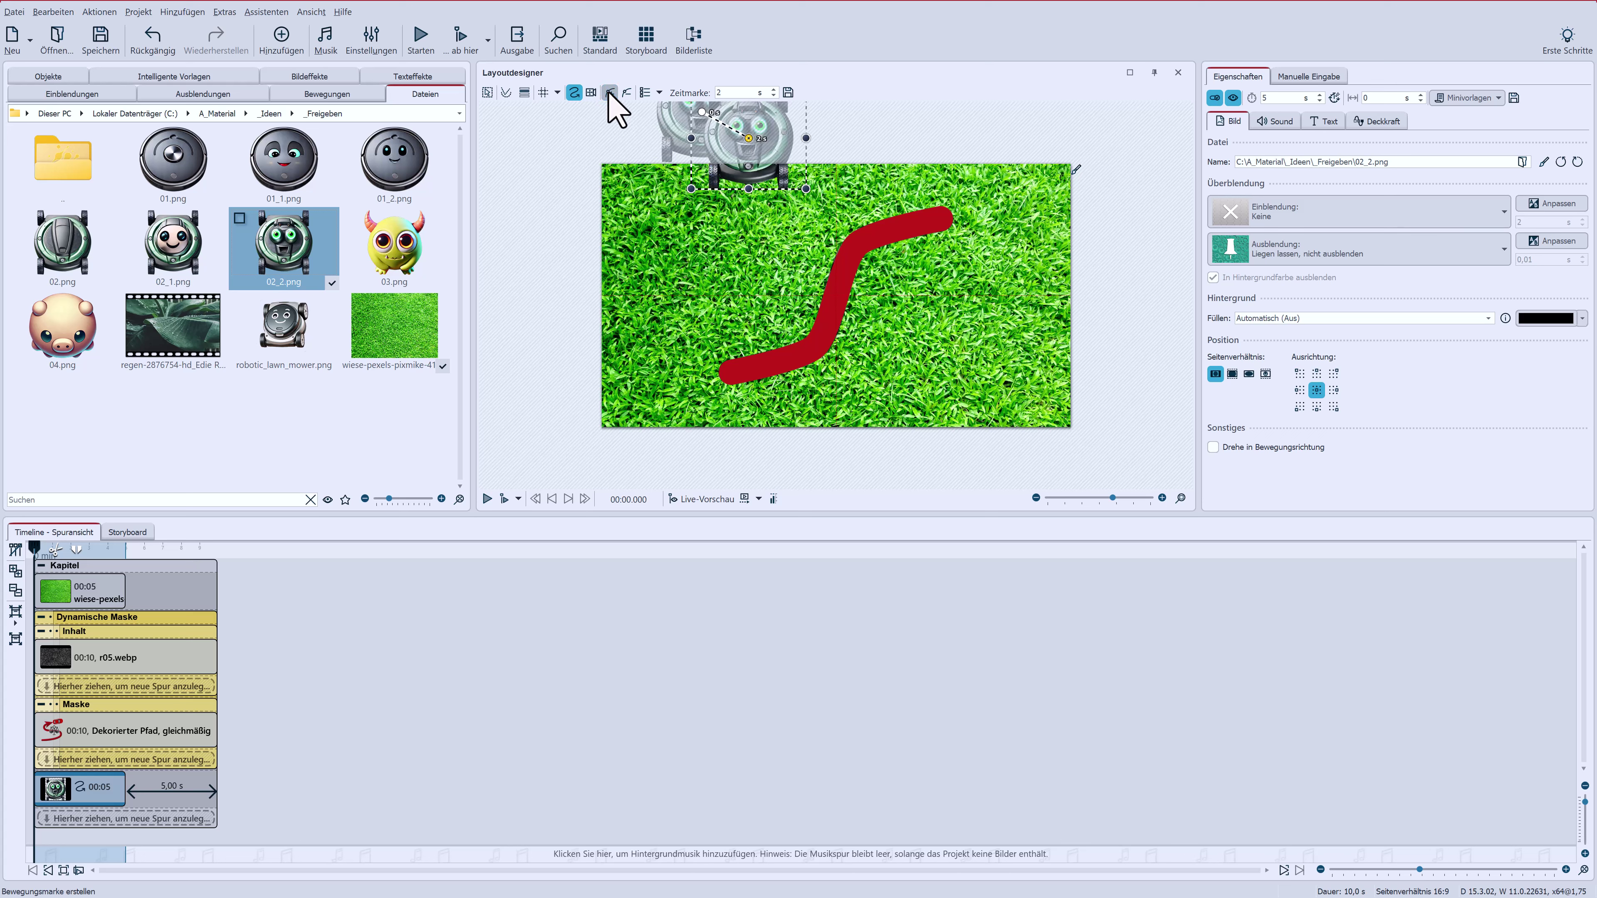
mouse_move(748, 137)
left_mouse_down()
mouse_move(685, 387)
mouse_move(701, 474)
left_mouse_up()
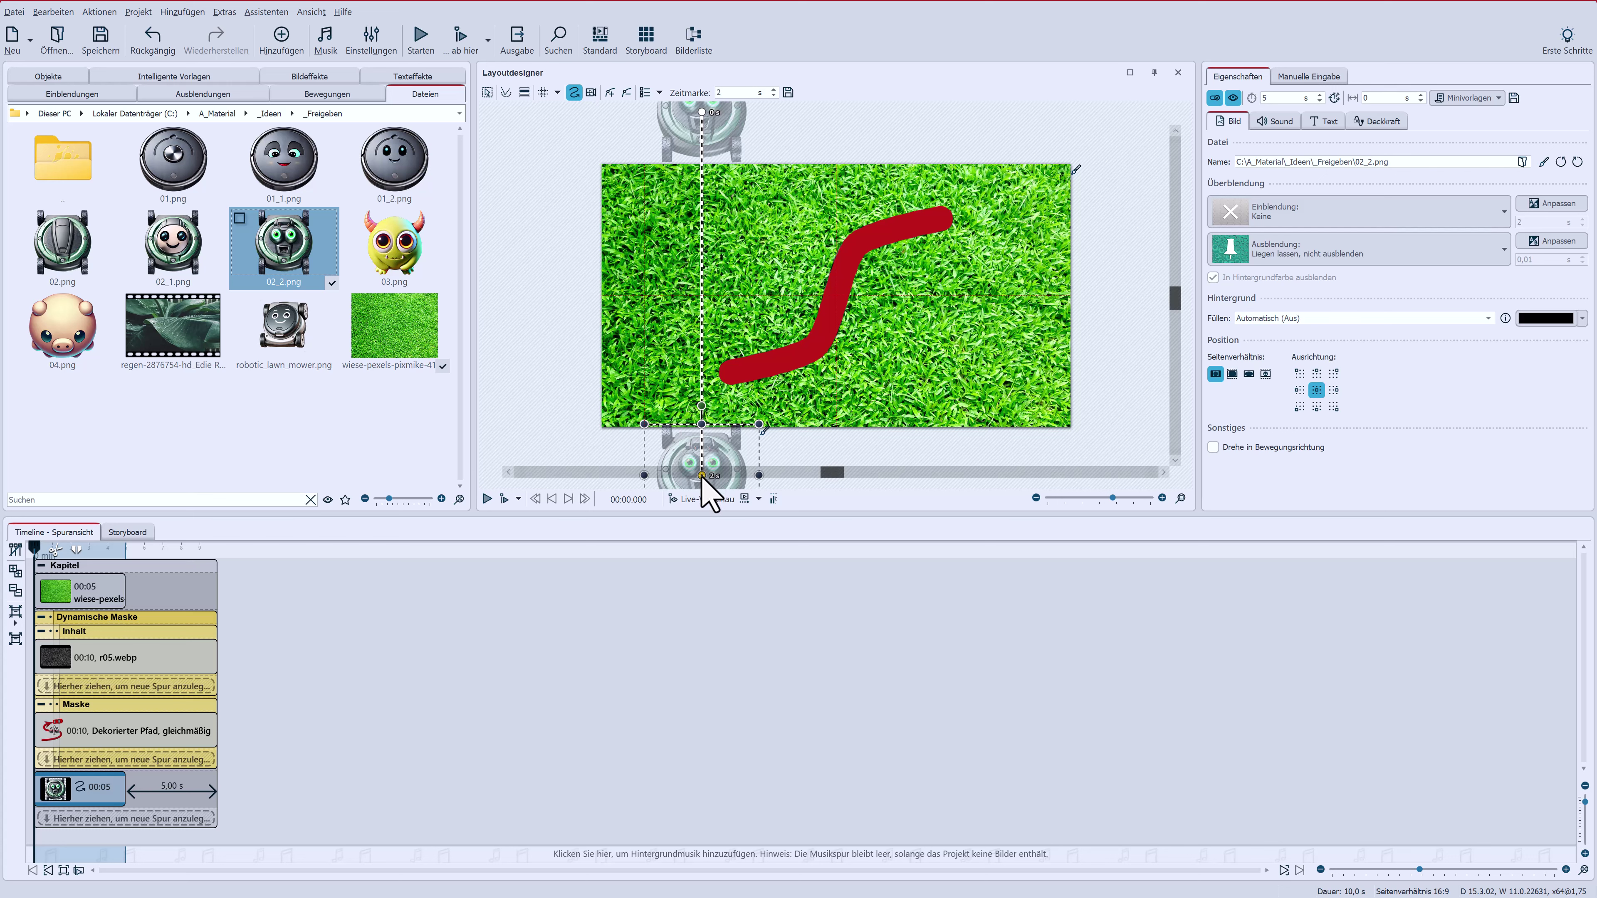
left_click(1036, 497)
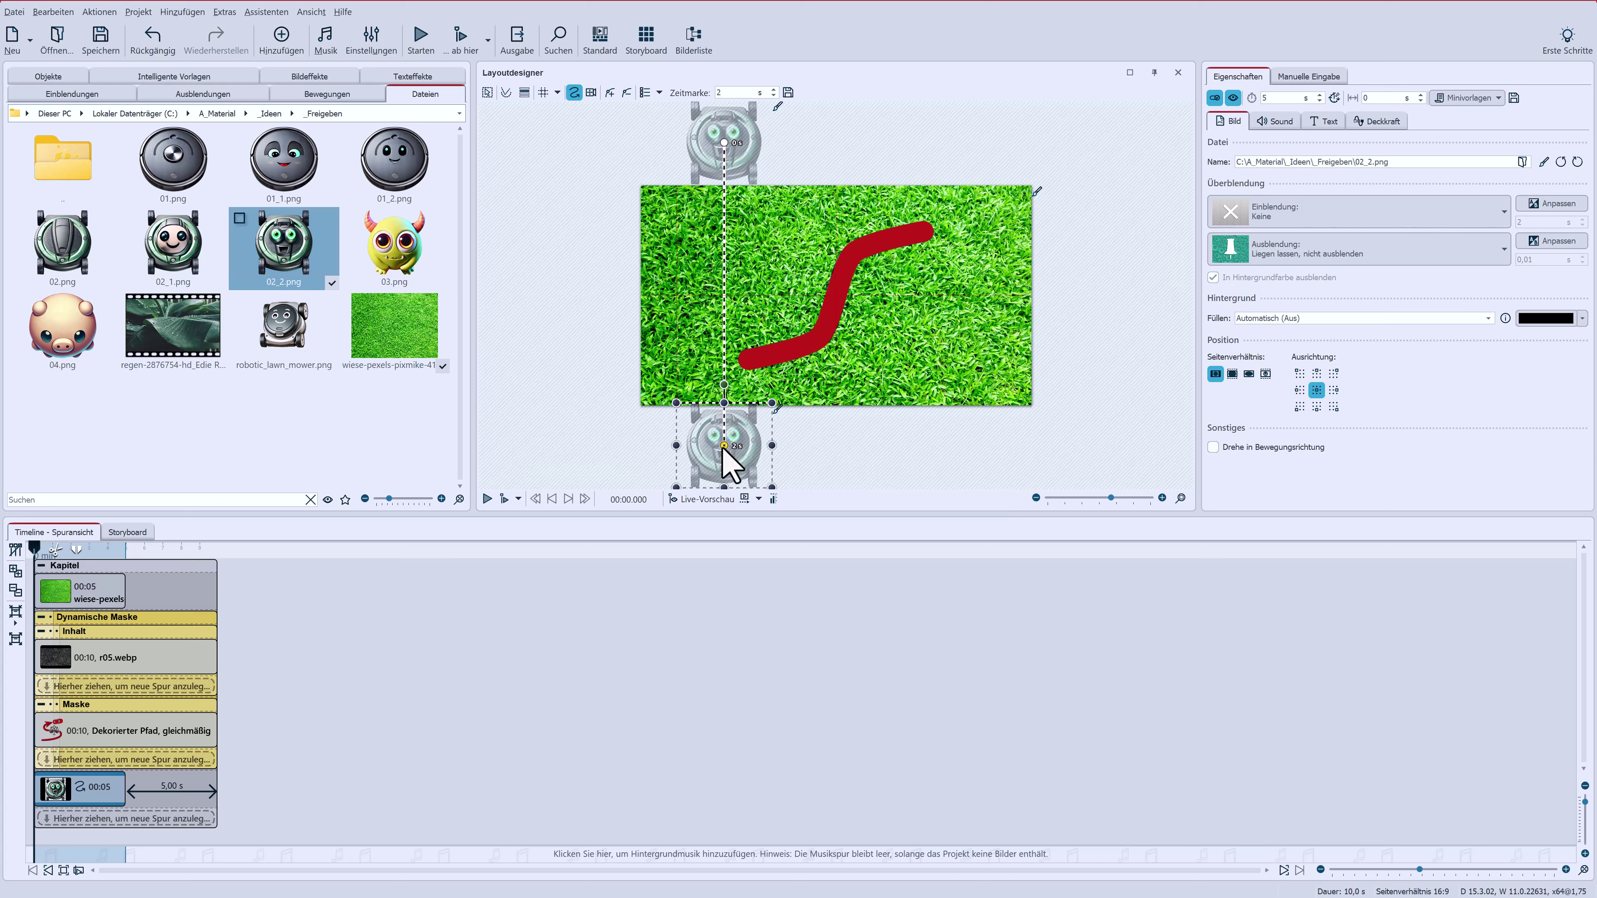
left_click_drag(724, 448, 724, 450)
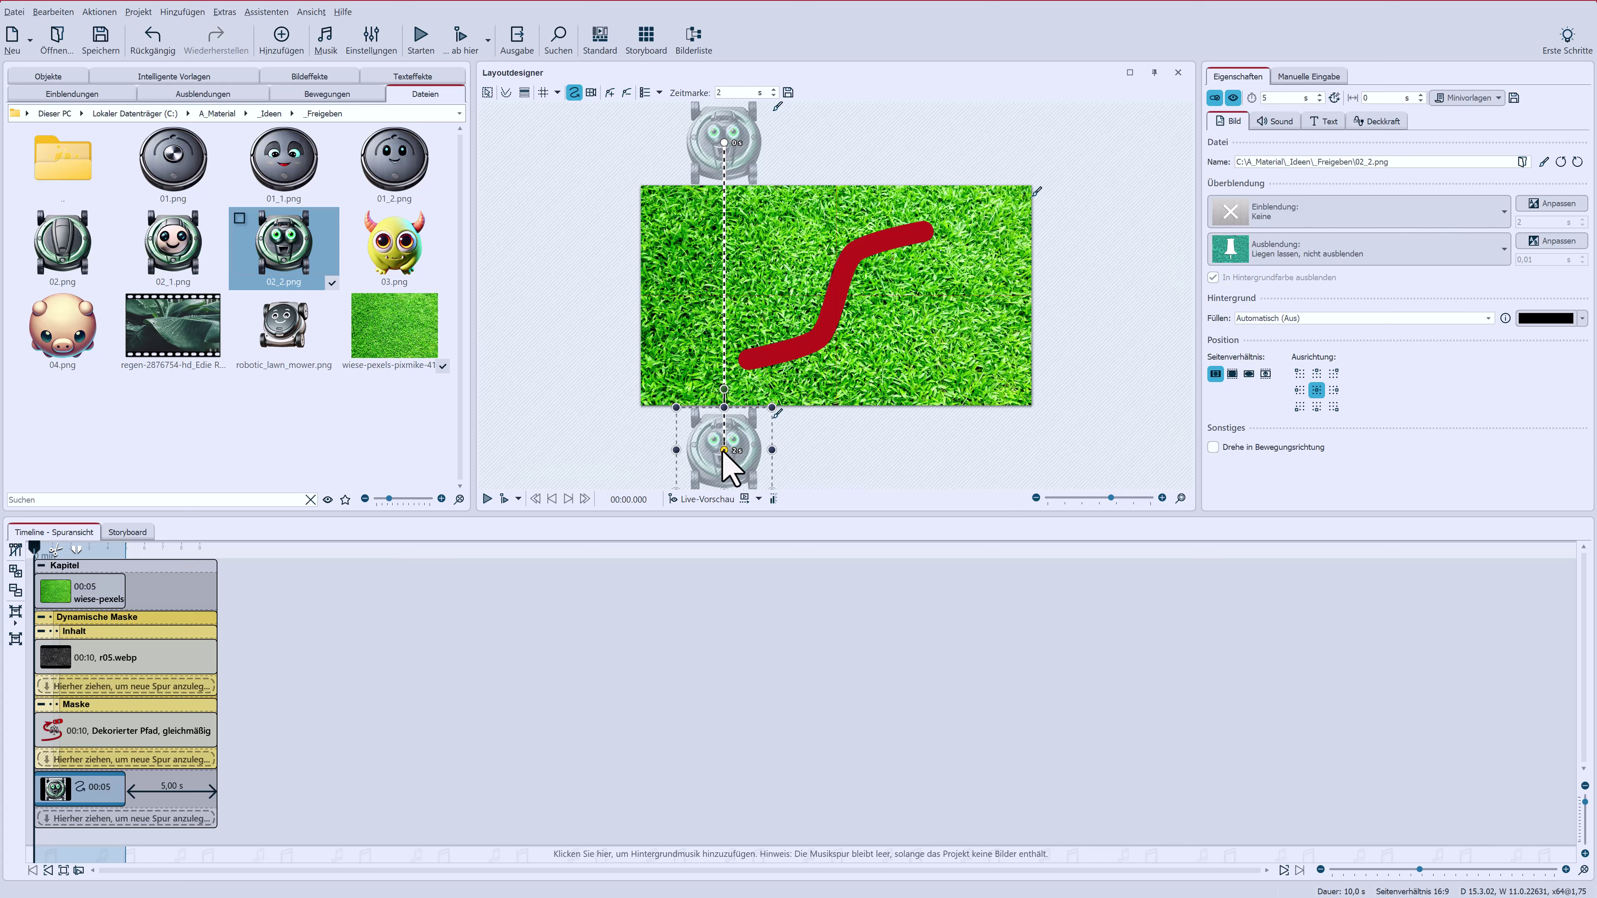
Set the second motion mark's time to 5 s and preview the mower's movement.
double_click(725, 93)
type("5")
left_click(730, 149)
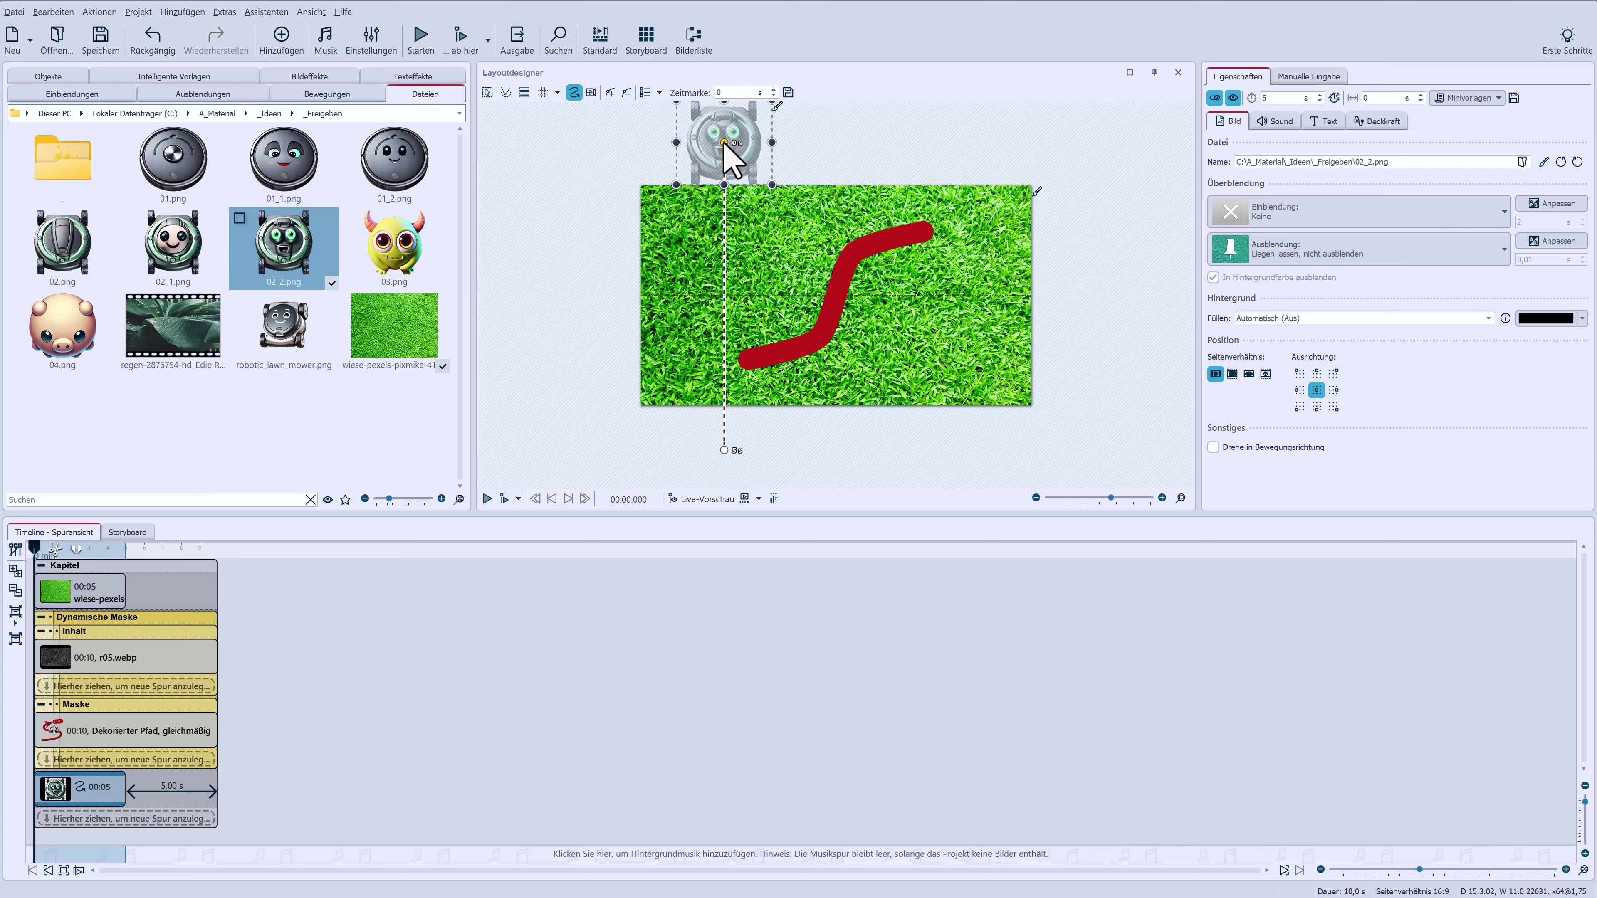
left_click(487, 499)
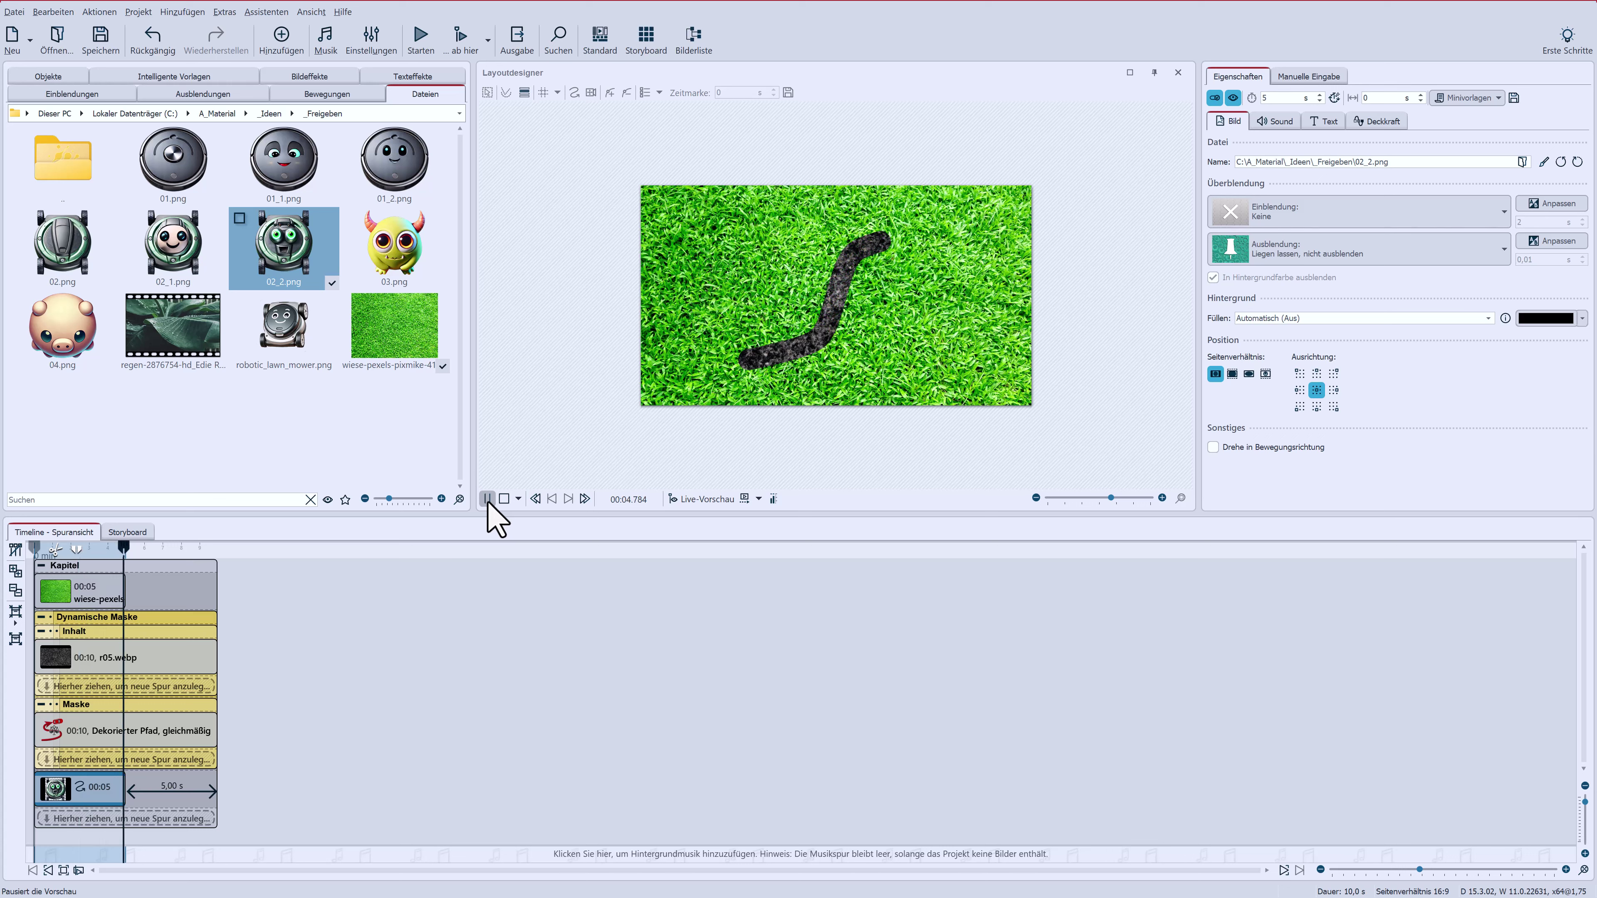
left_click(503, 499)
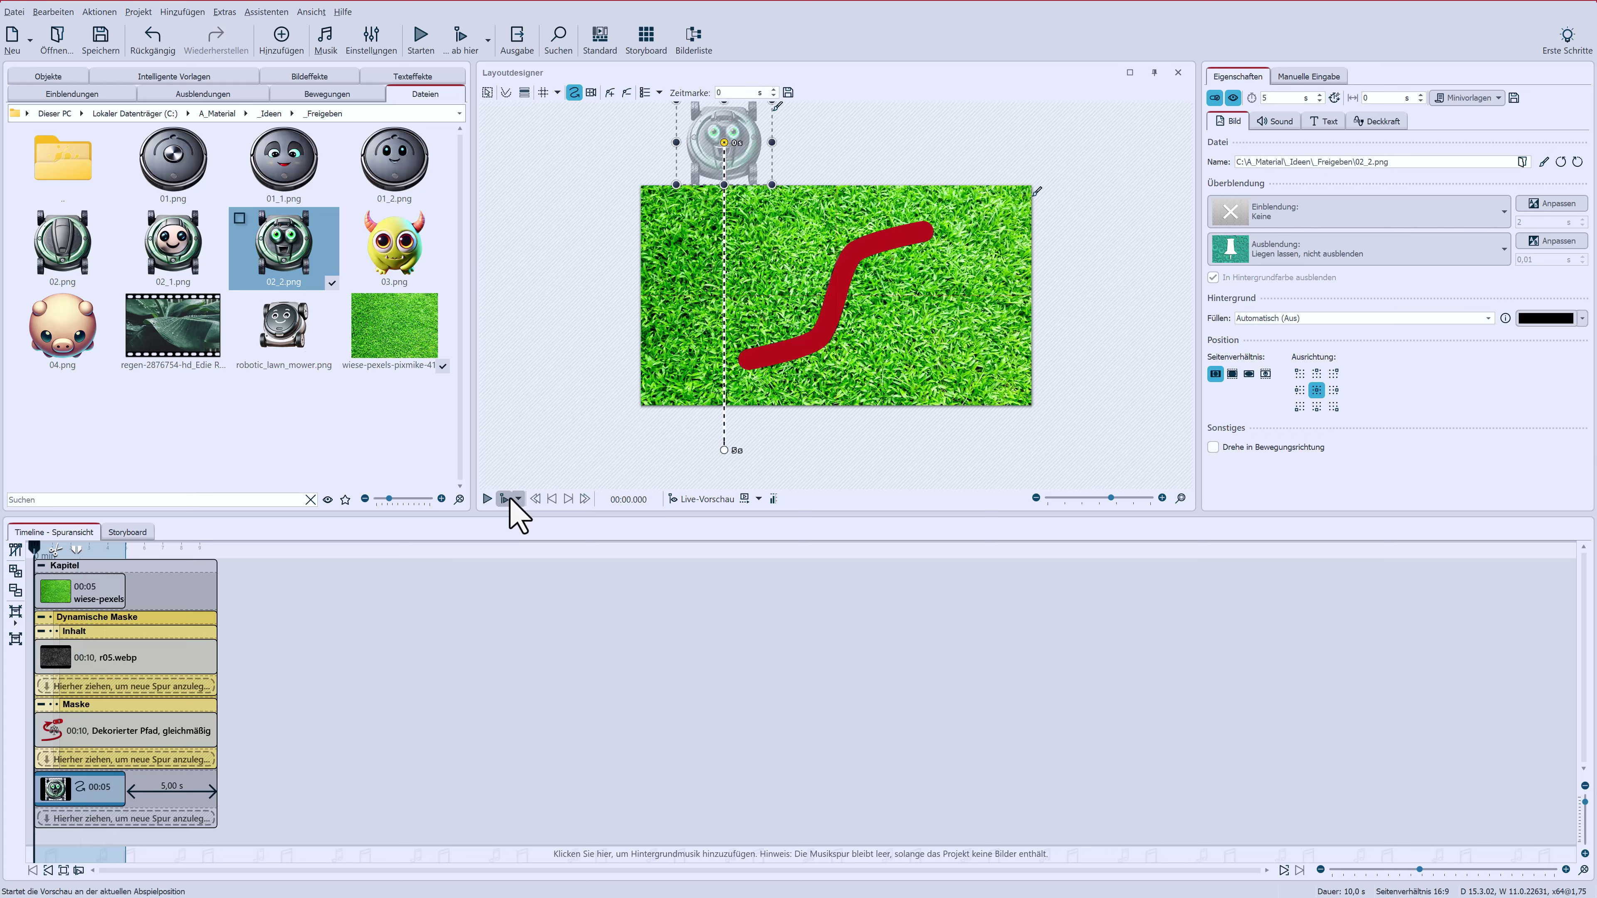
Copy the mower's motion path and paste it onto the decorated path in the Maske track.
right_click(725, 144)
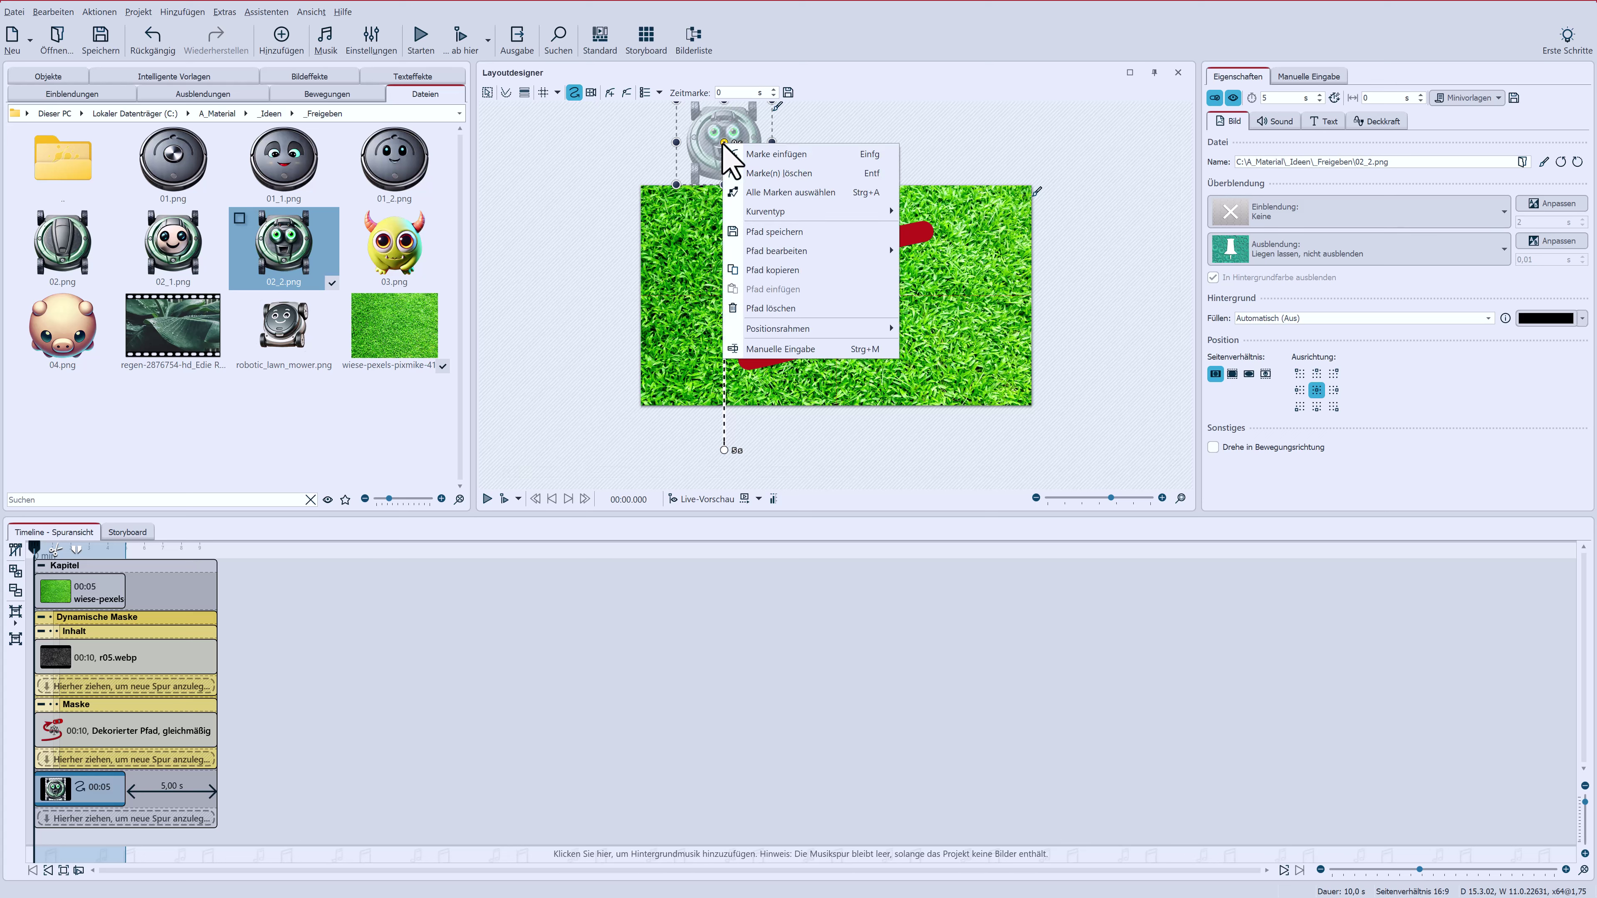
left_click(808, 273)
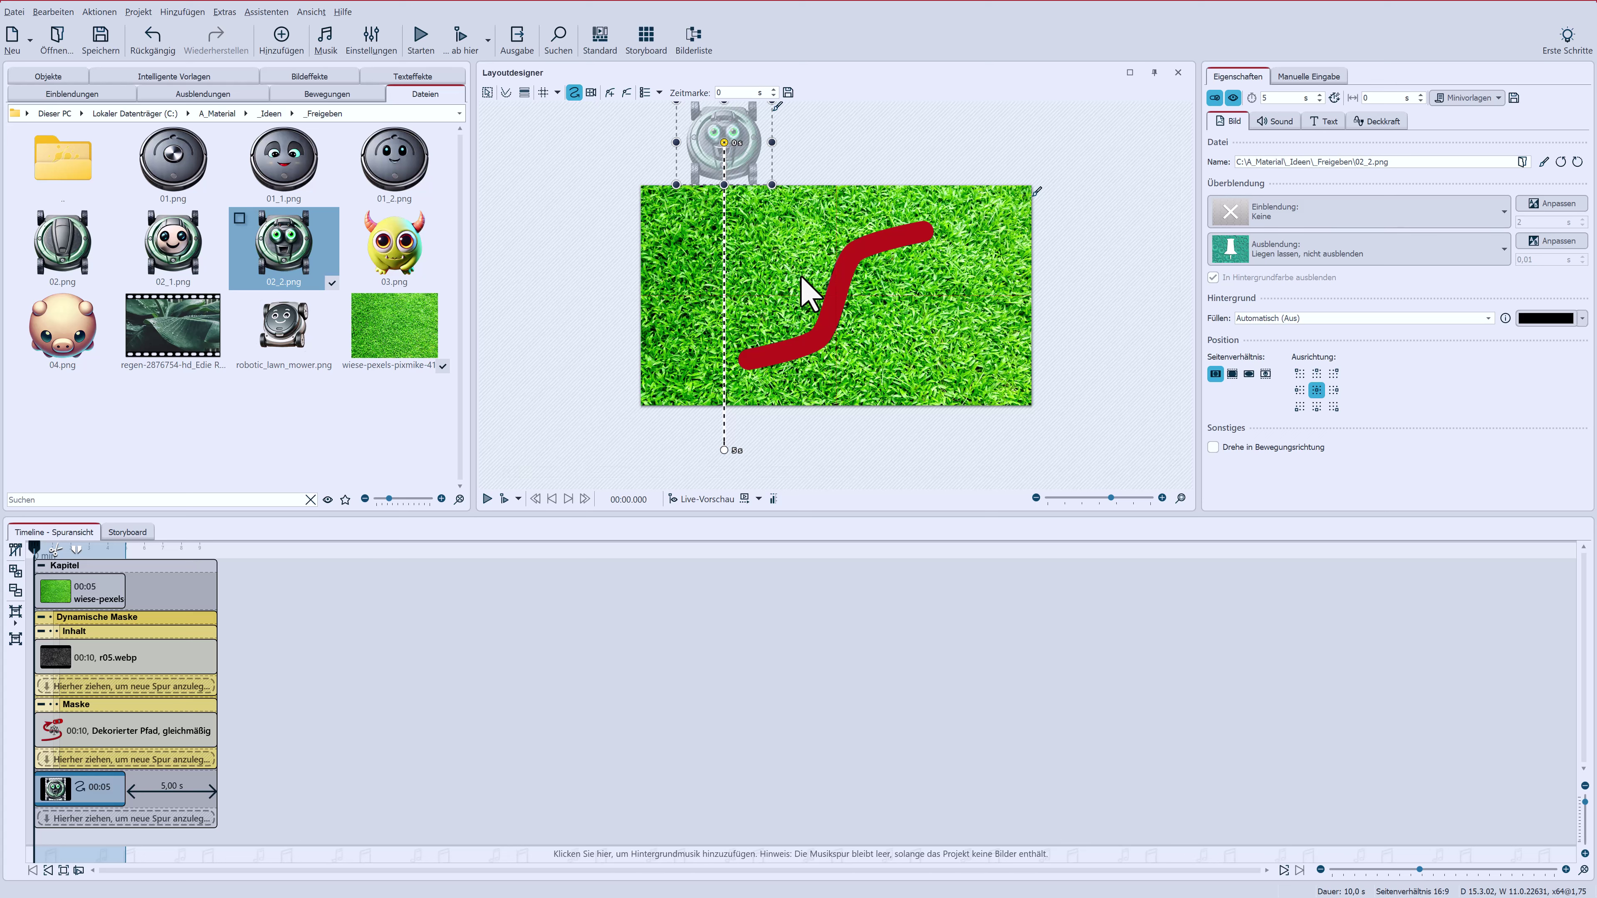
left_click(135, 735)
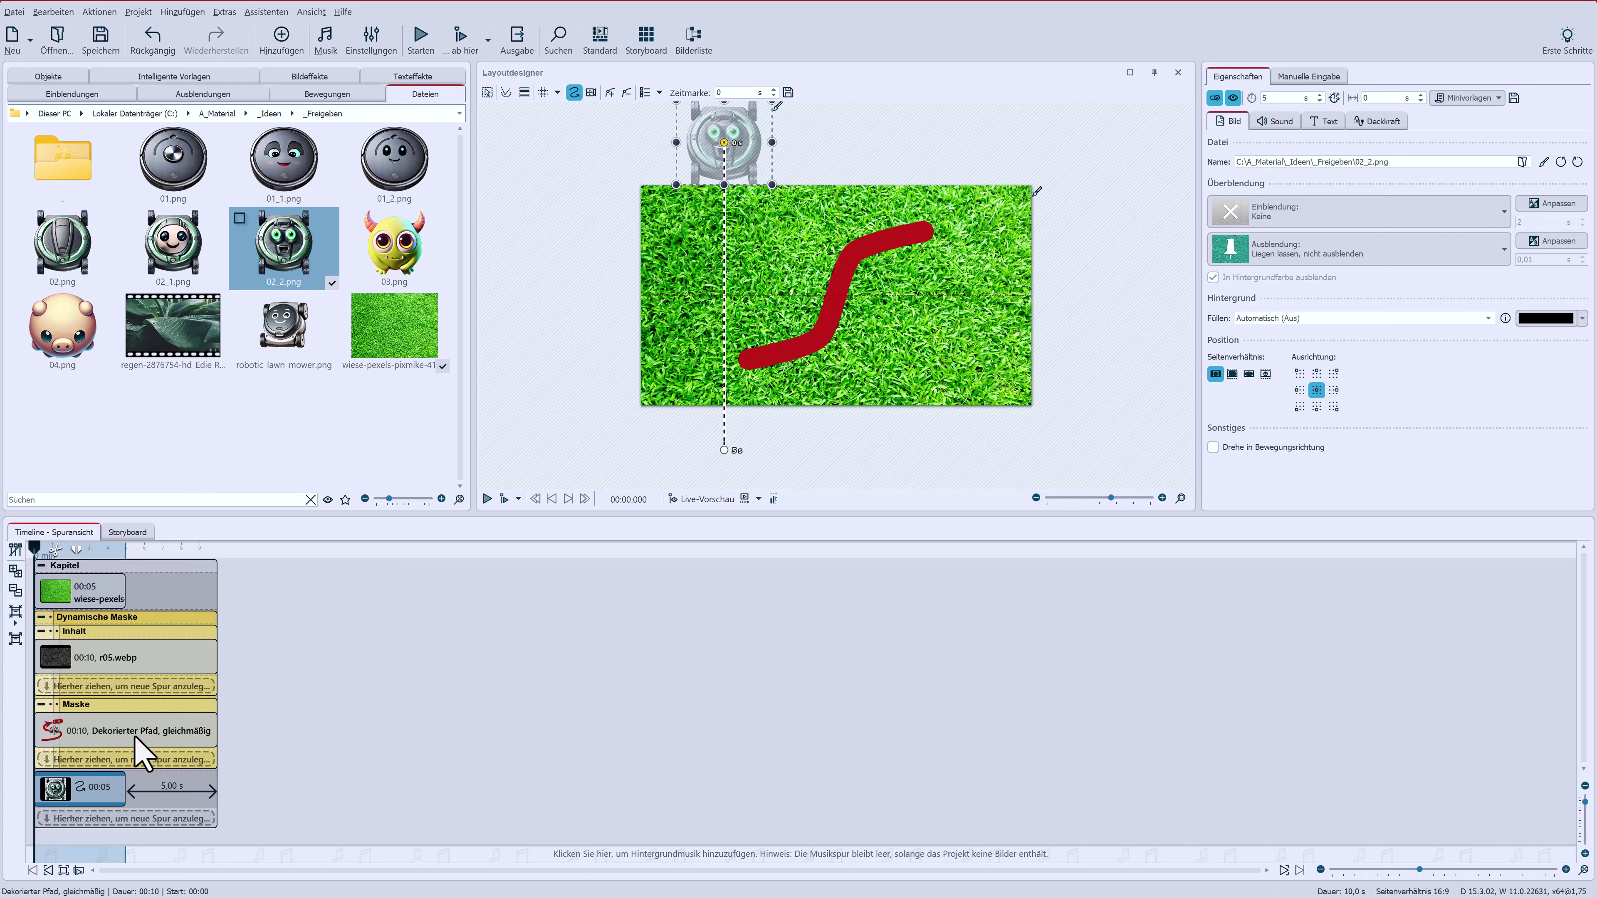
right_click(739, 362)
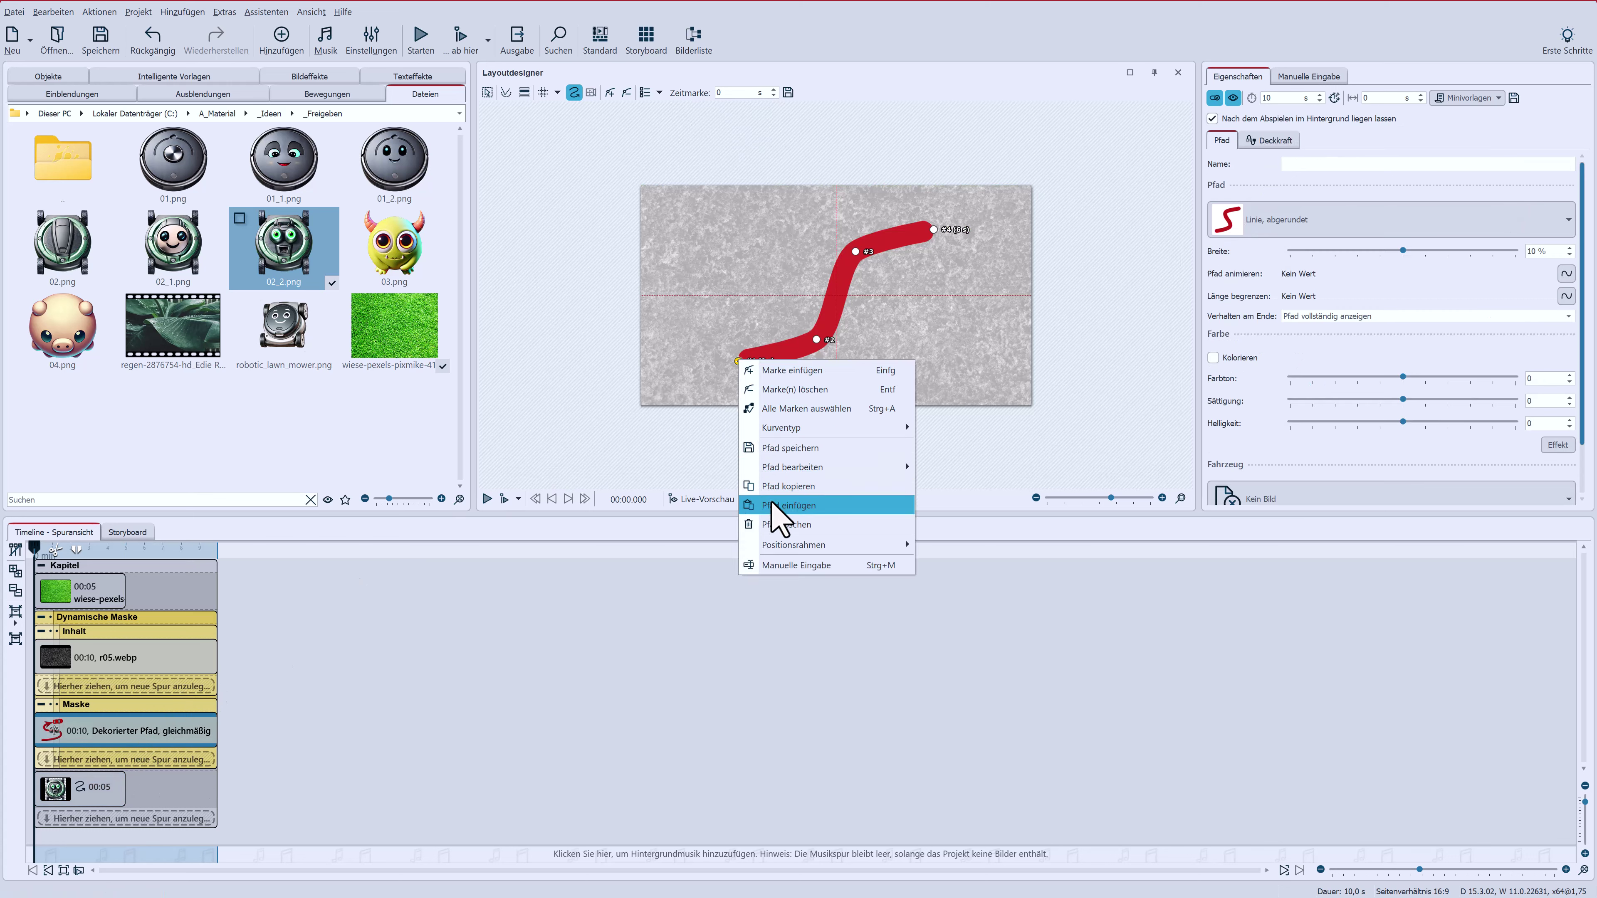
left_click(774, 507)
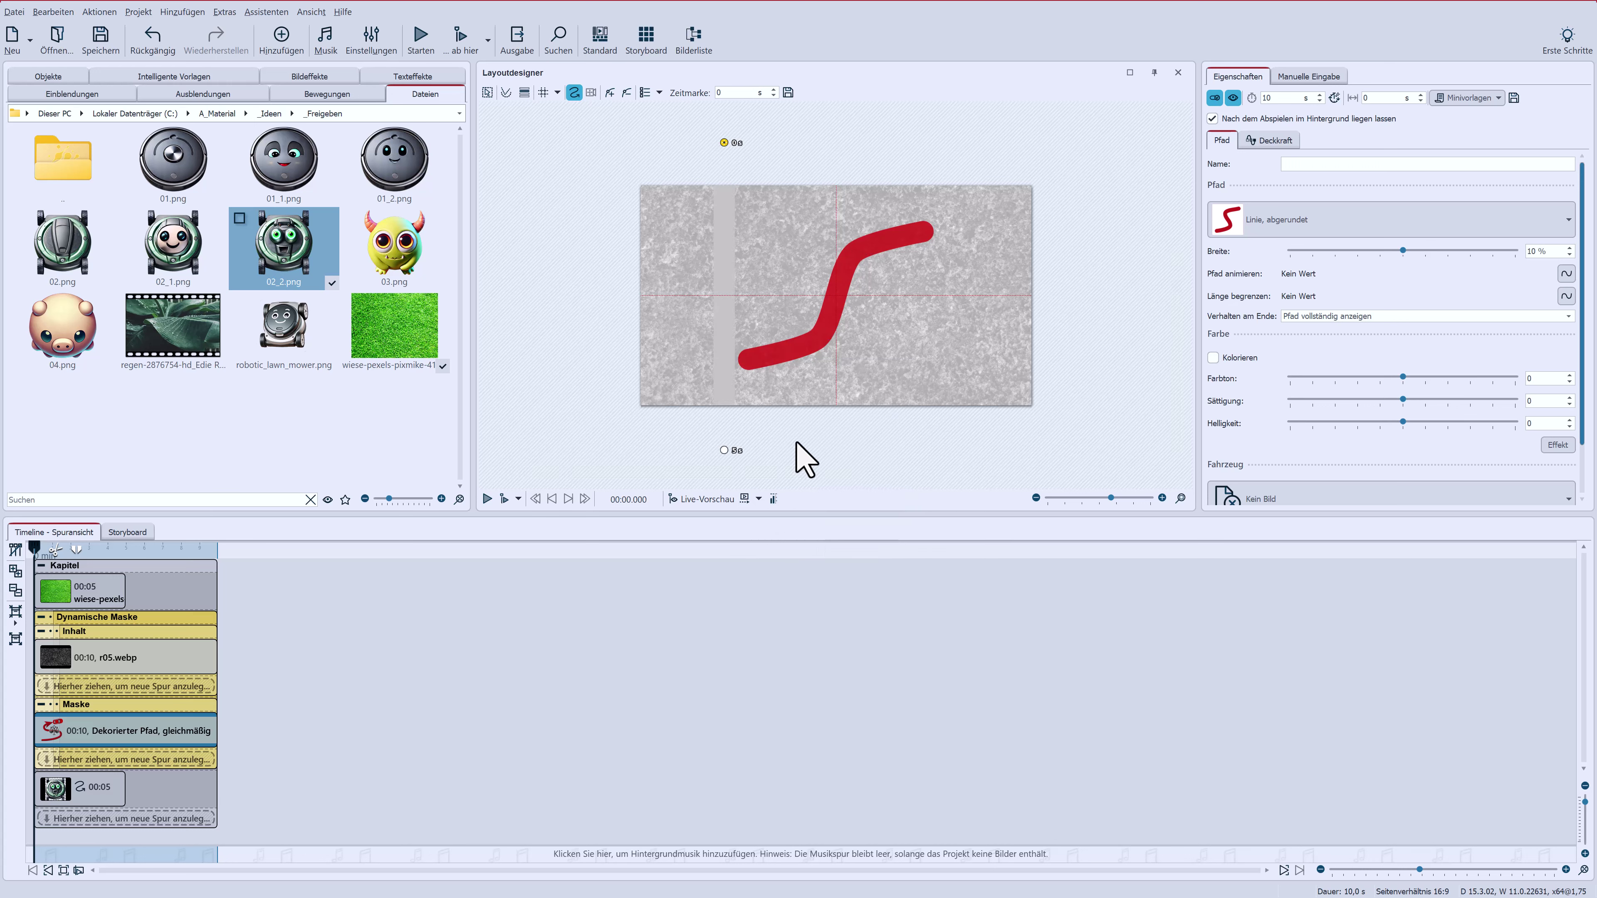
Preview the mower with the pasted mask path, and widen that path to nearly the mower's width.
left_click(488, 499)
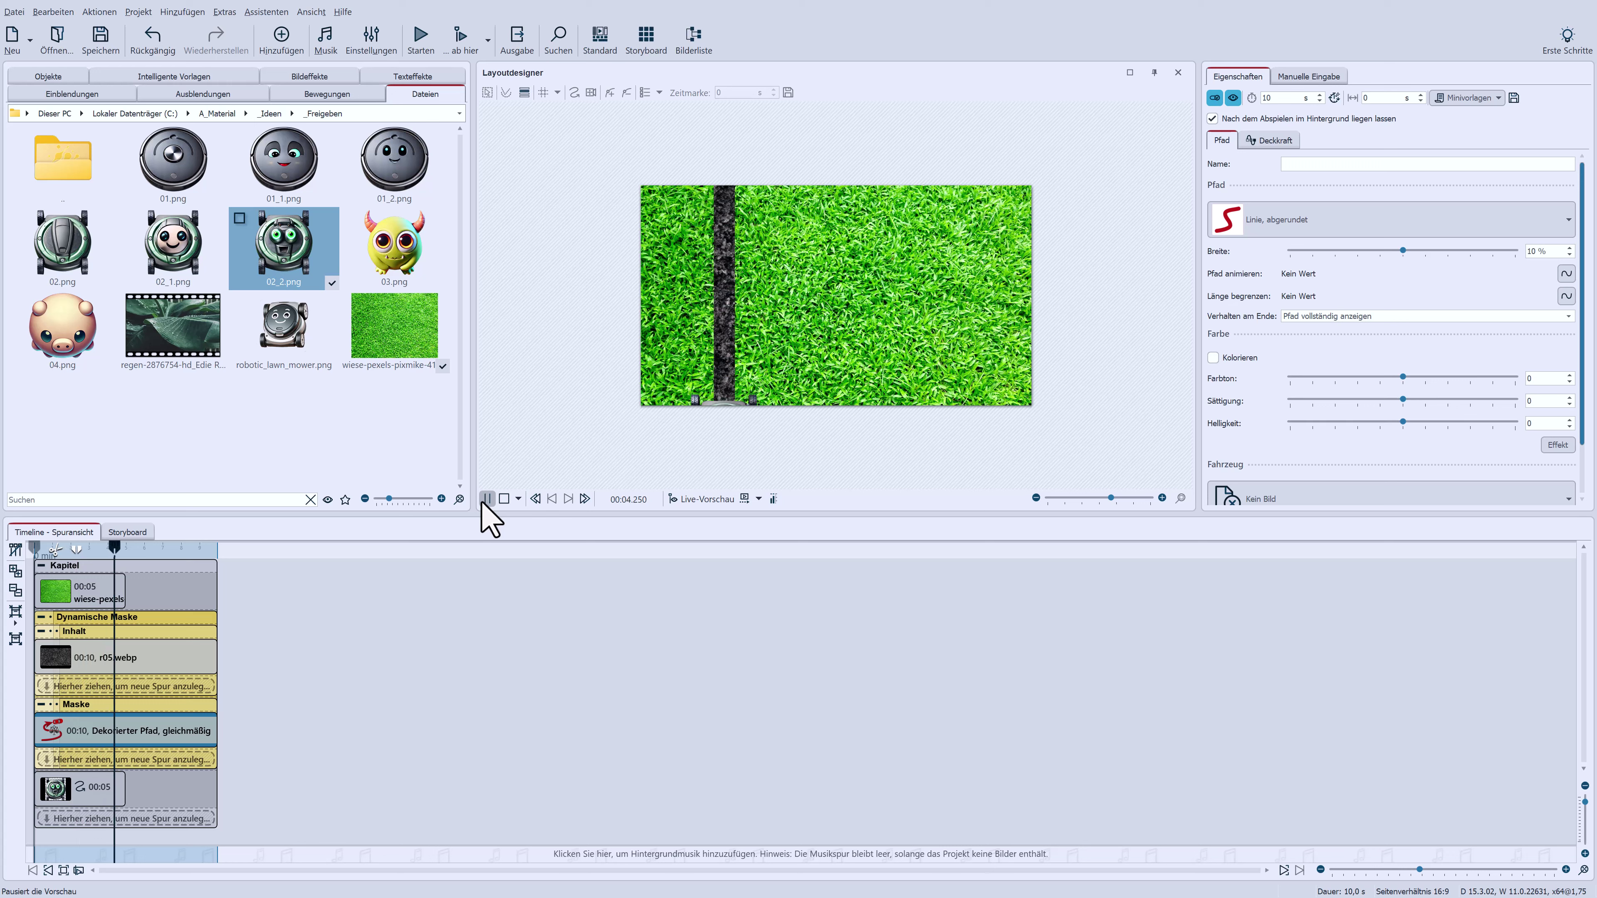
left_click(504, 499)
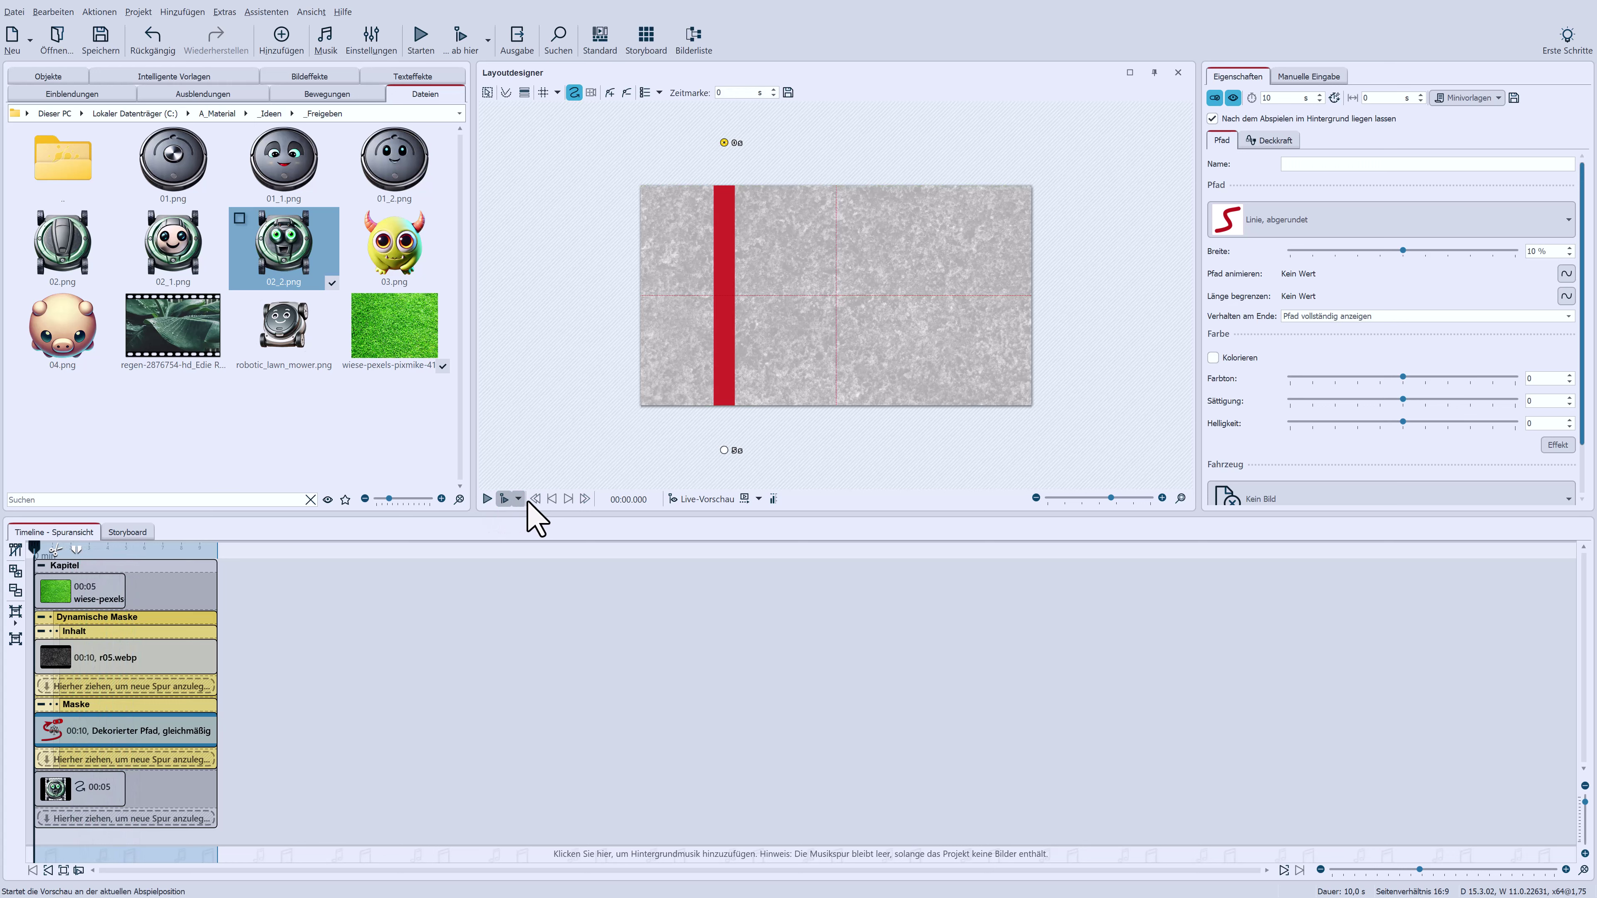
left_click_drag(1402, 251, 1434, 250)
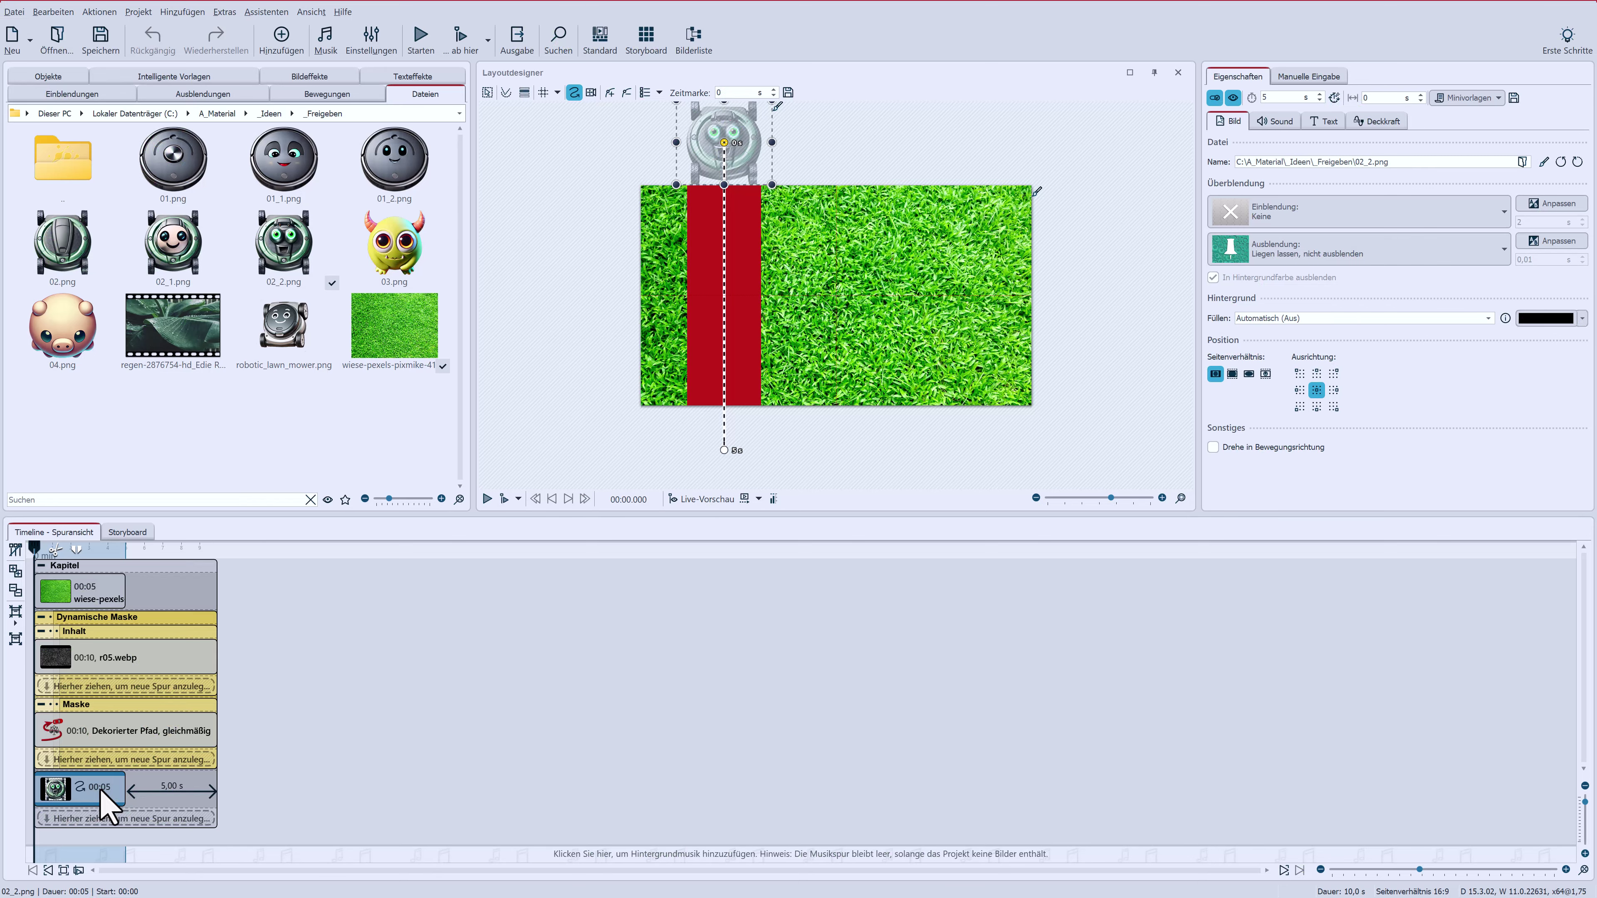
Add a third motion mark at 7 s to the mower's path and place it just outside the lawn picture's left edge.
left_click(725, 450)
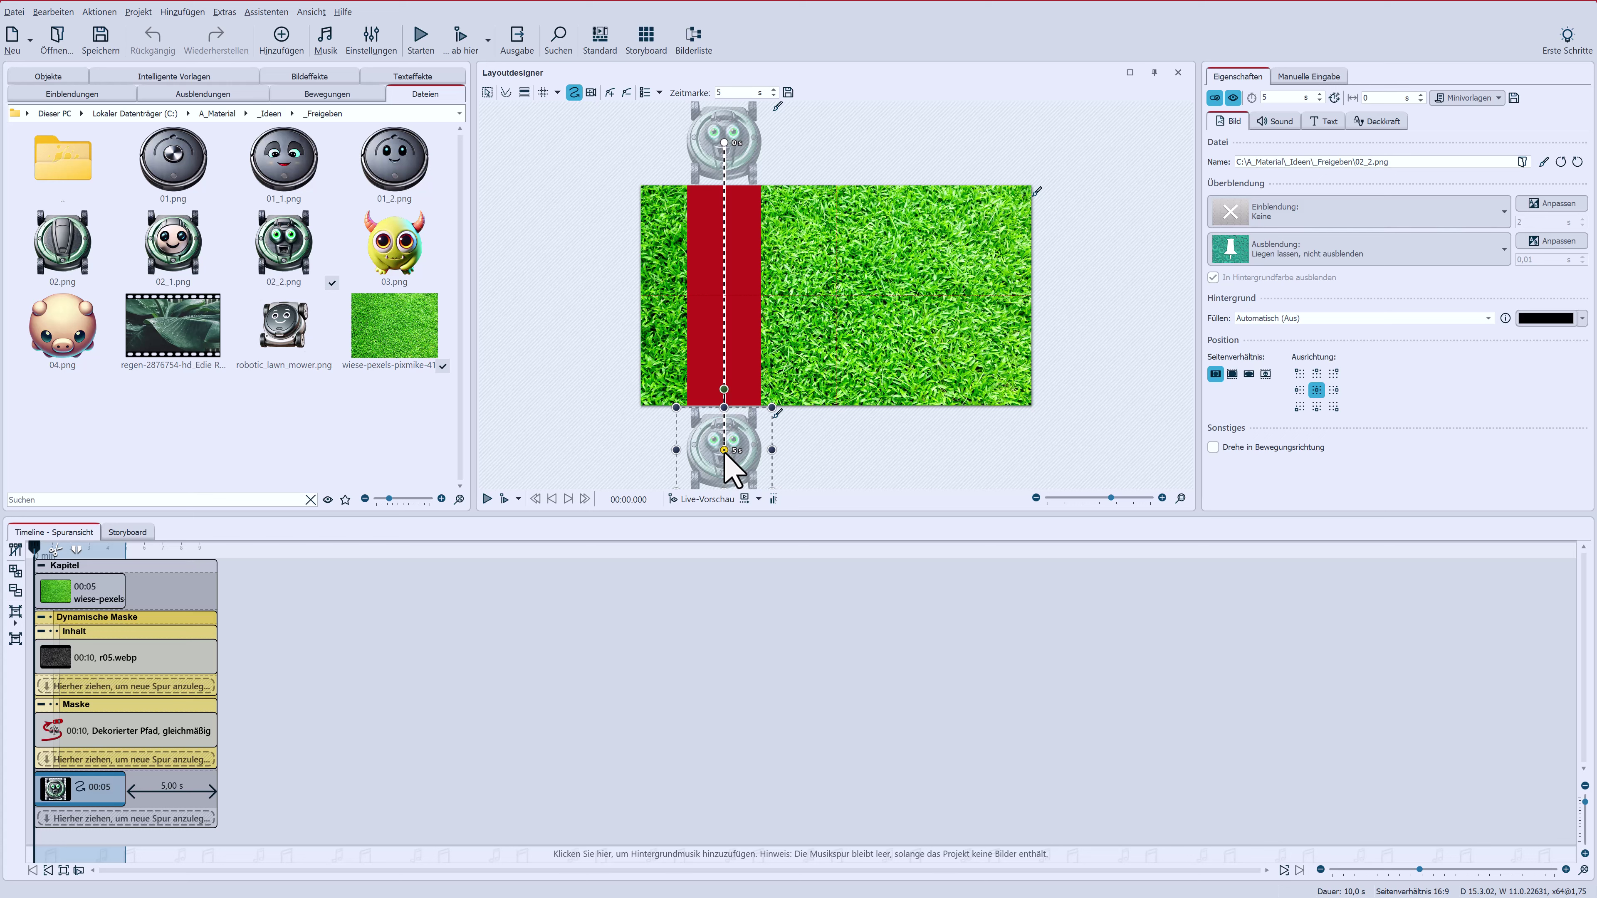
left_click(611, 93)
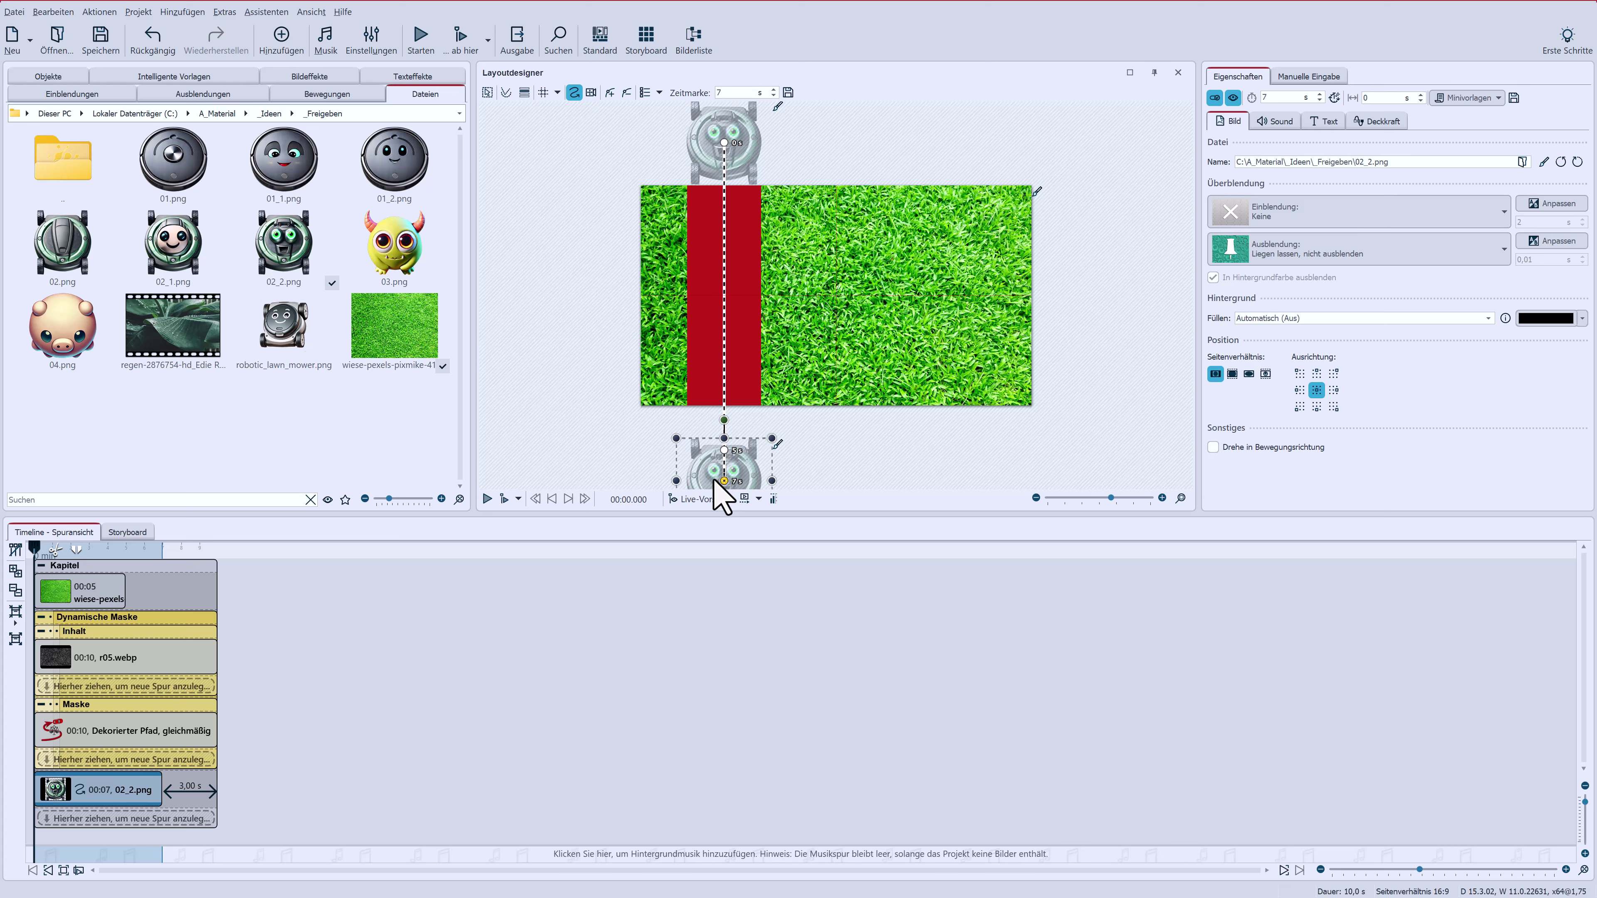
left_click_drag(724, 481, 596, 334)
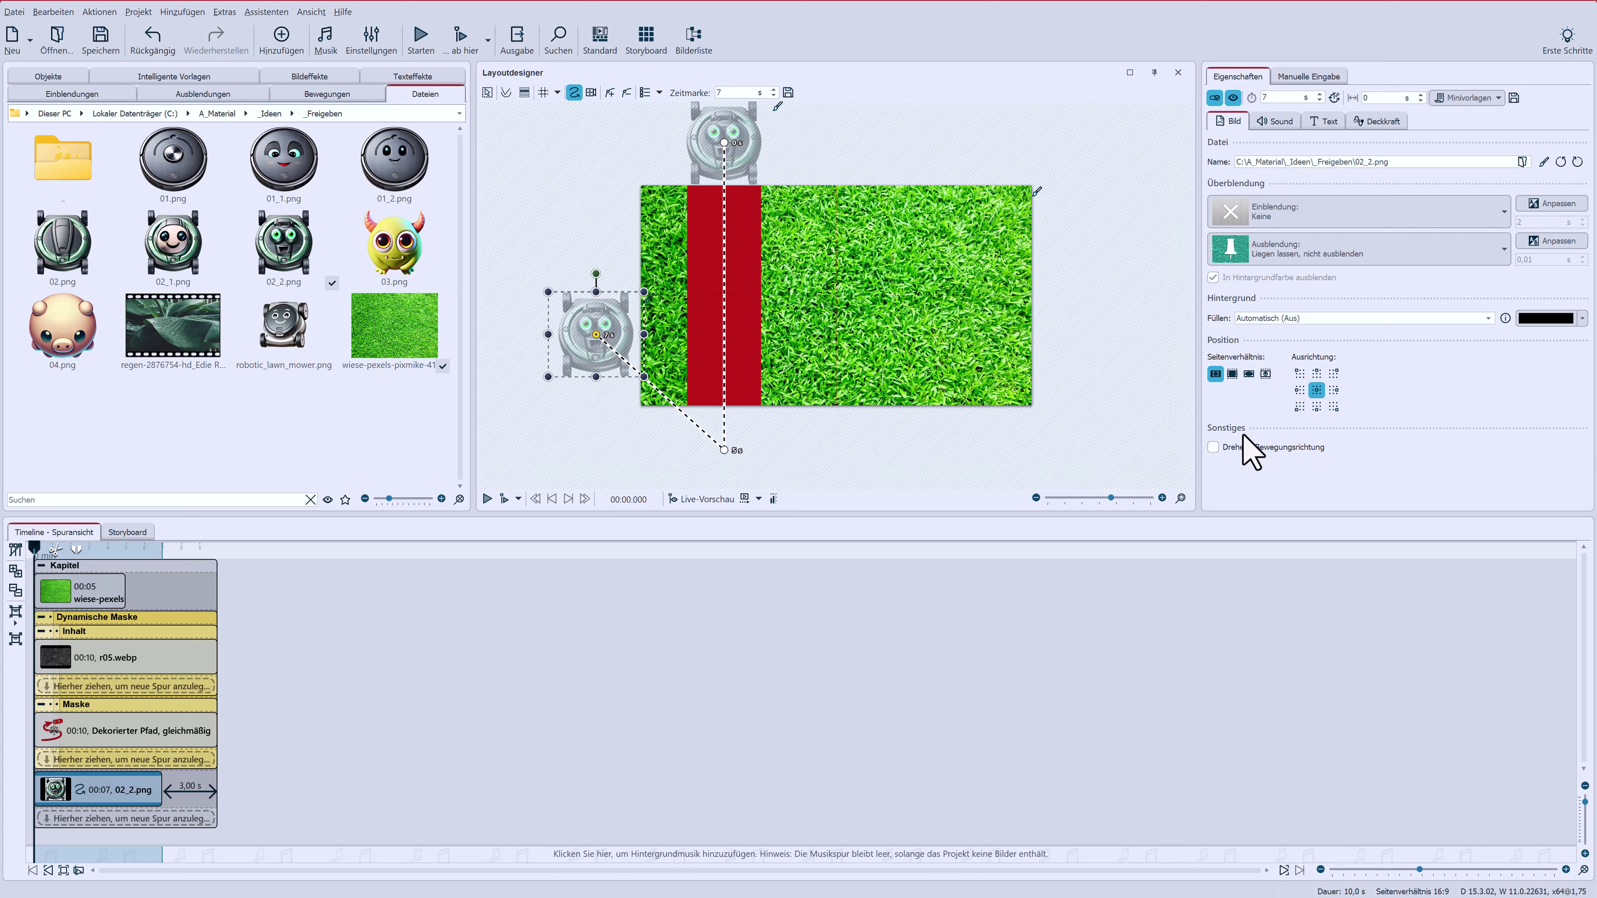
Make the mower rotate in its direction of movement and turn its image a quarter turn, checking the orientation at each motion mark.
left_click(1234, 448)
left_click(1212, 447)
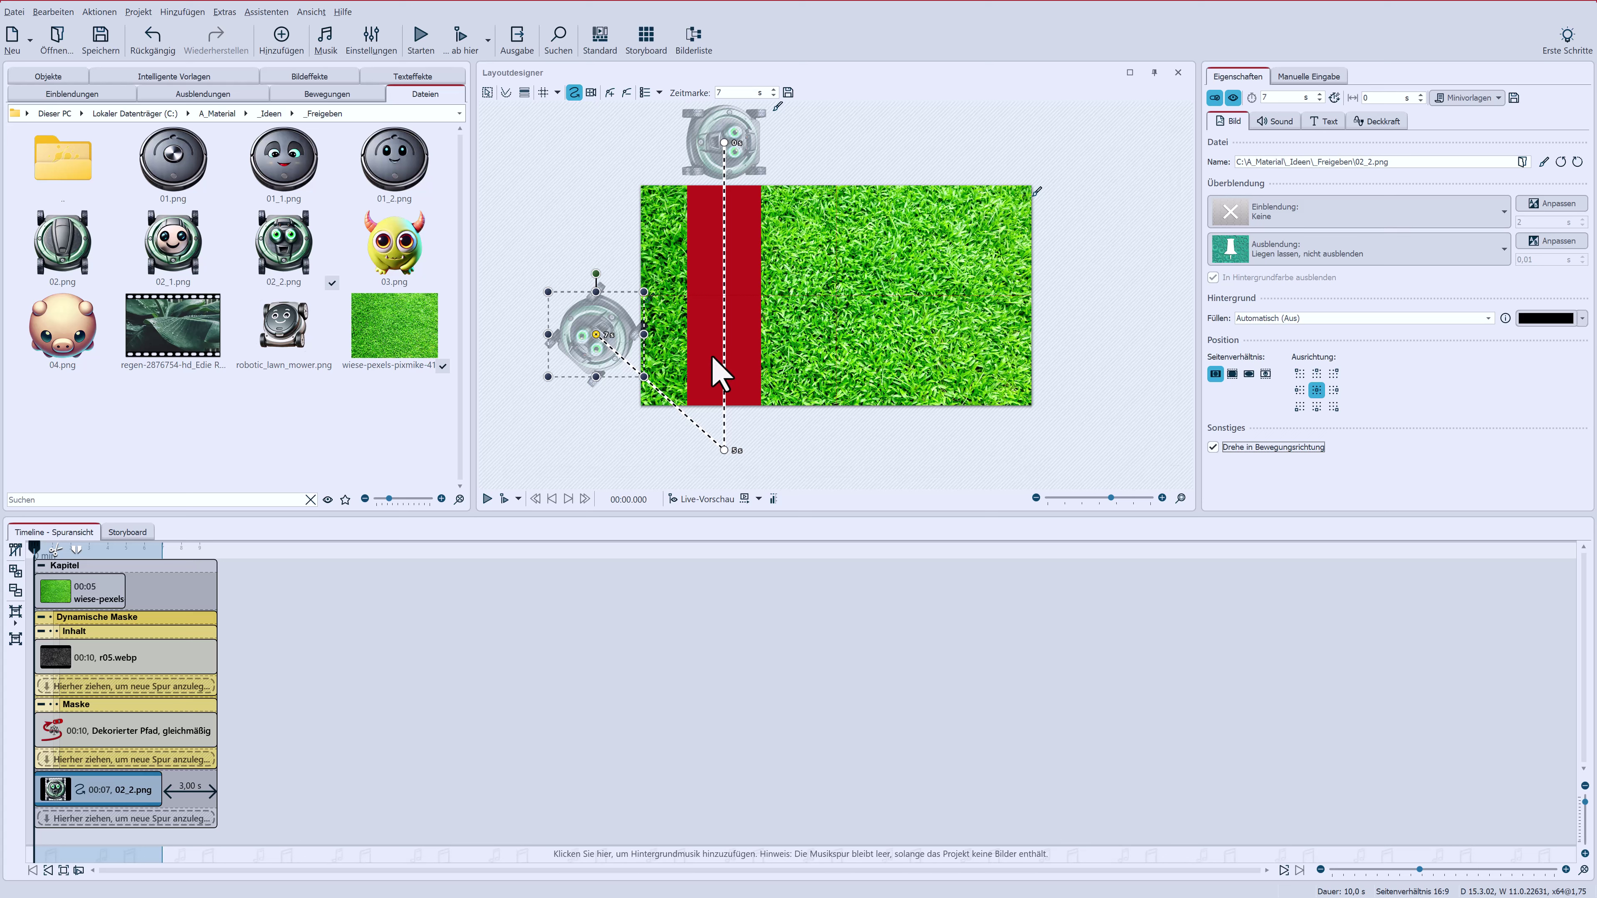
left_click(724, 143)
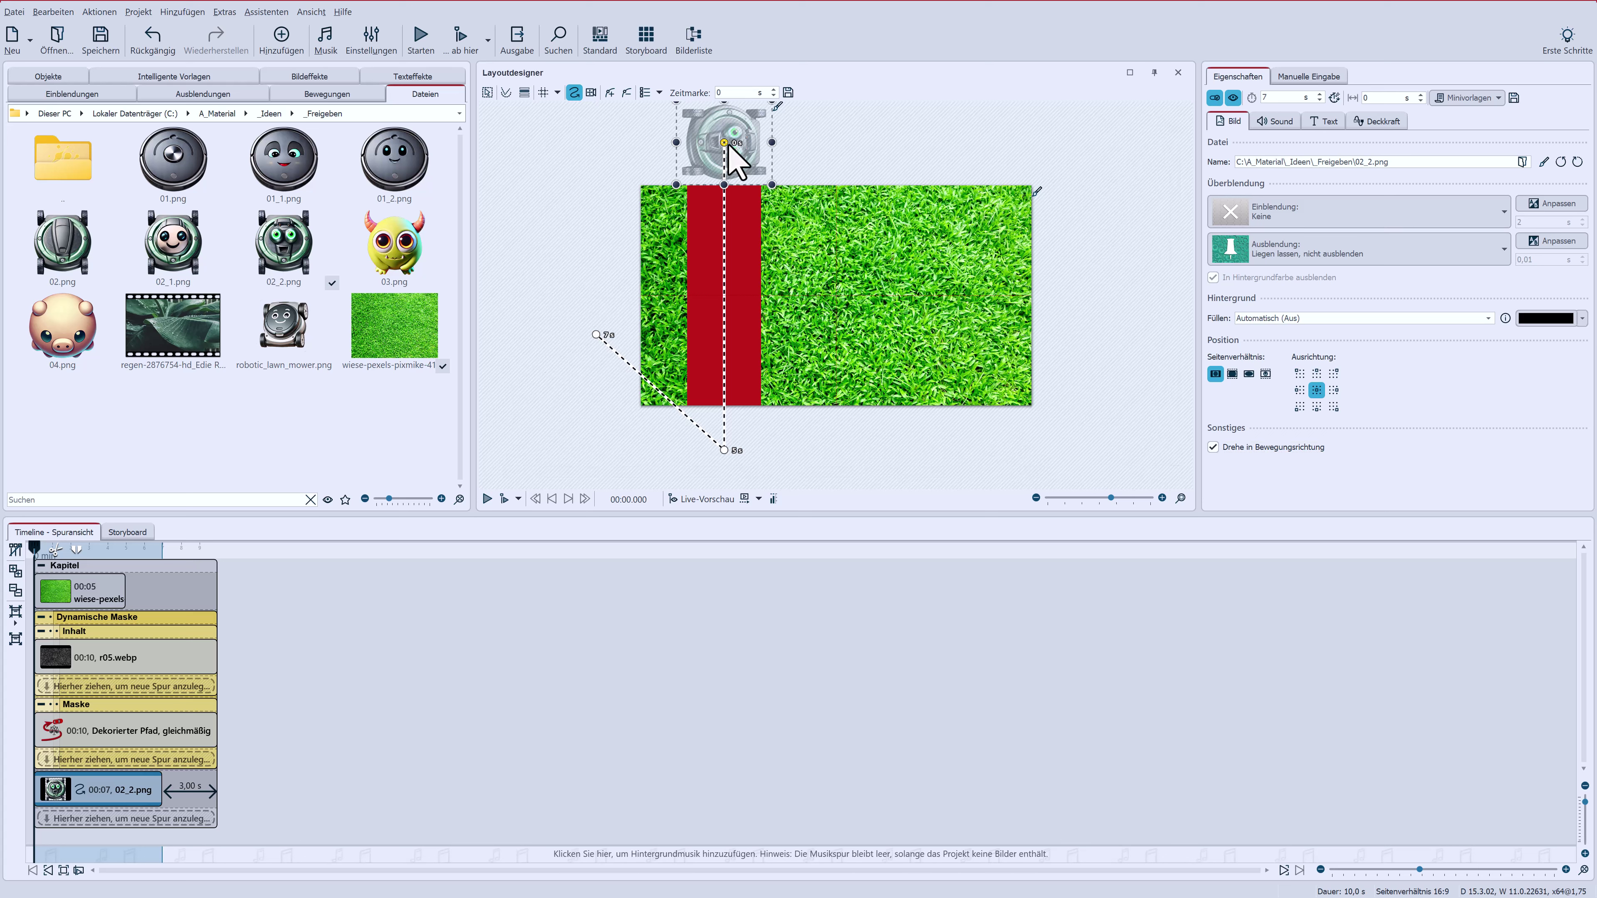
left_click(1561, 163)
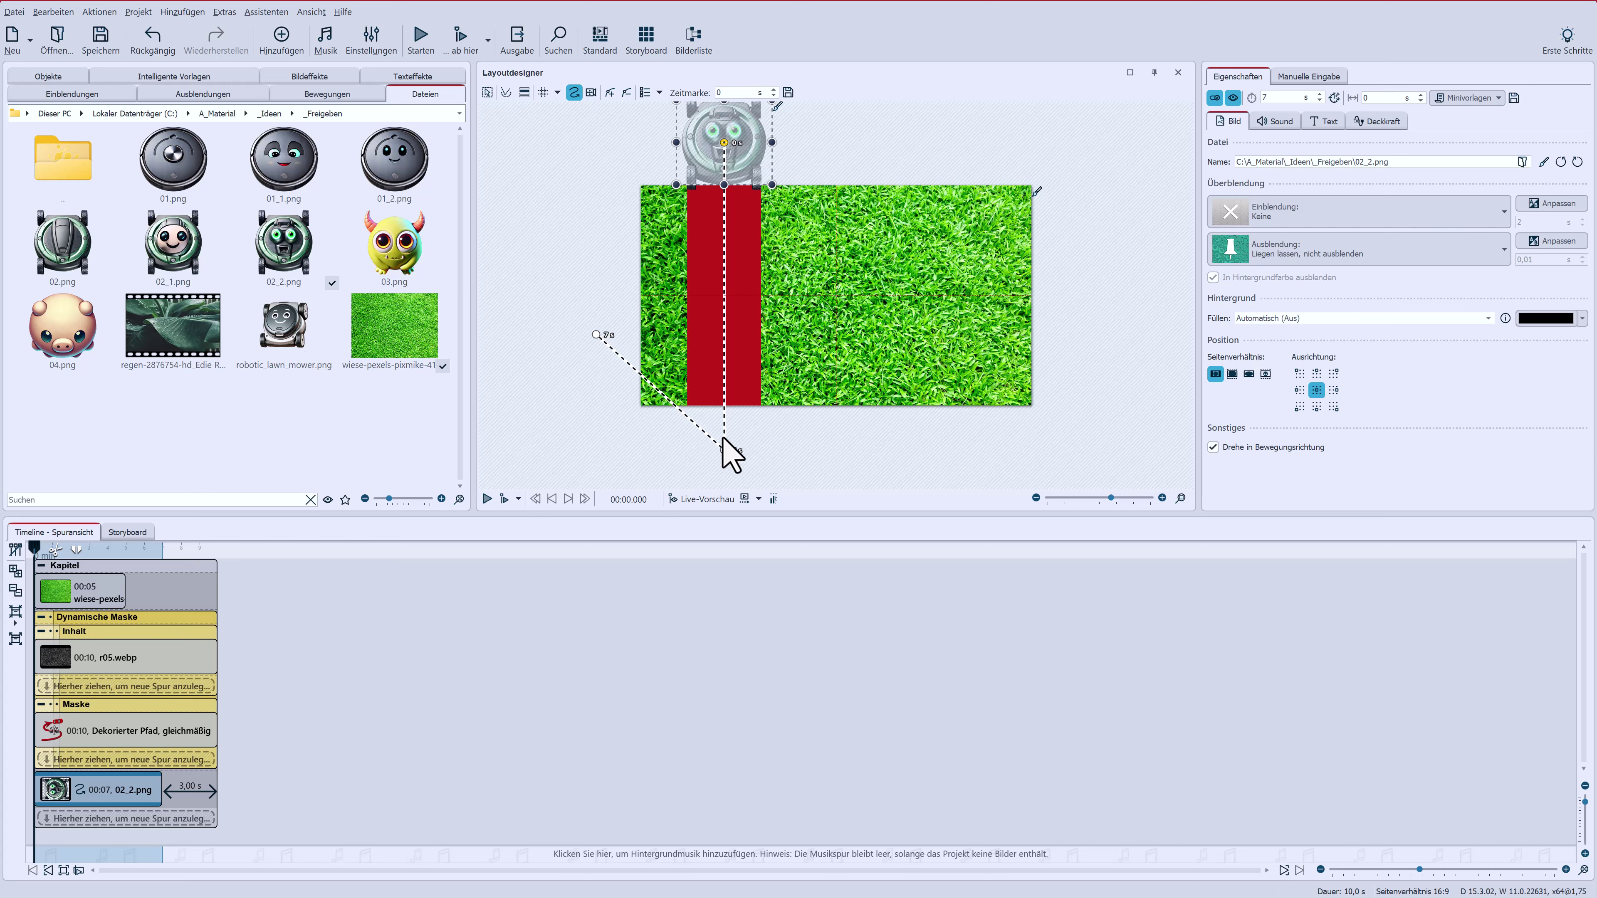
left_click(724, 450)
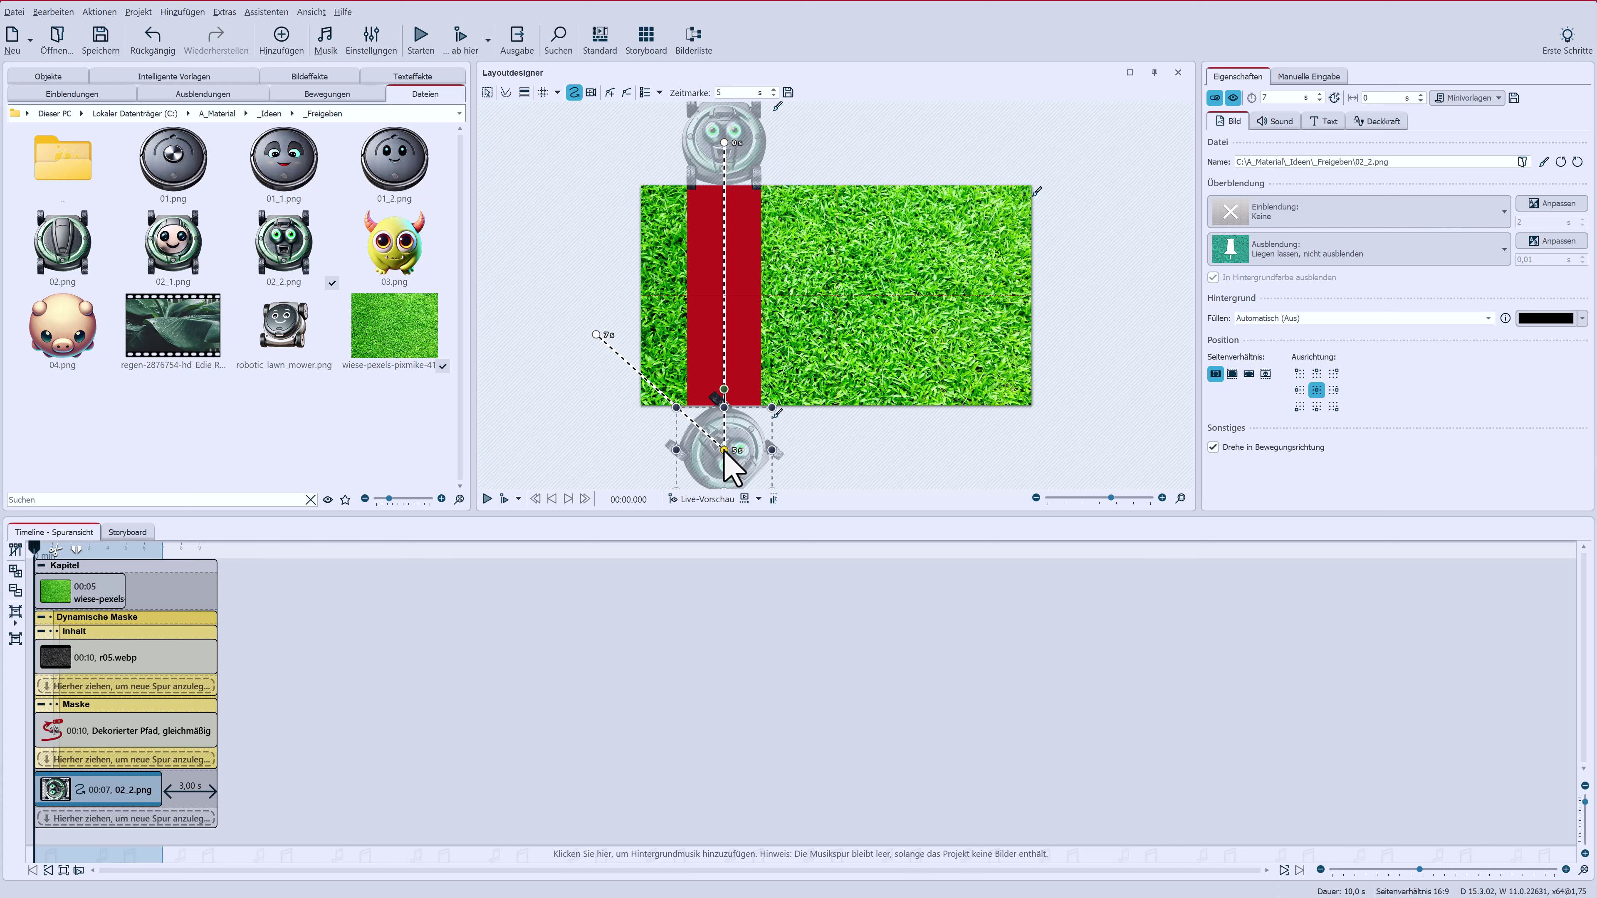
left_click(596, 334)
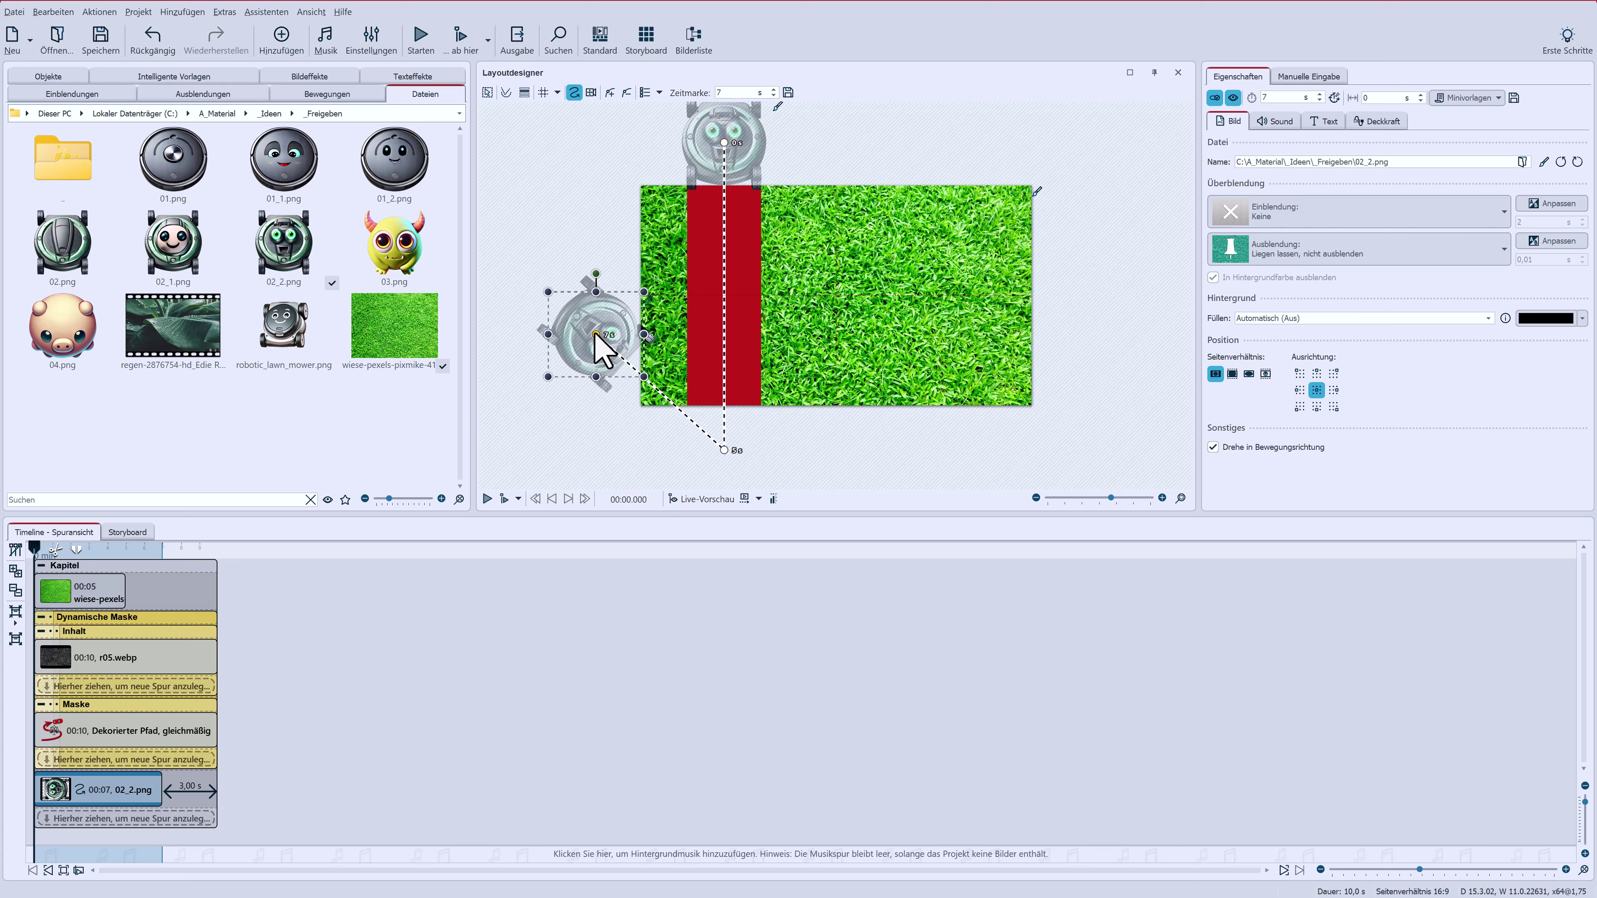
Add a fourth motion mark just outside the lawn picture's right edge and set its time to 11 s.
left_click(610, 93)
left_click_drag(573, 313, 1107, 349)
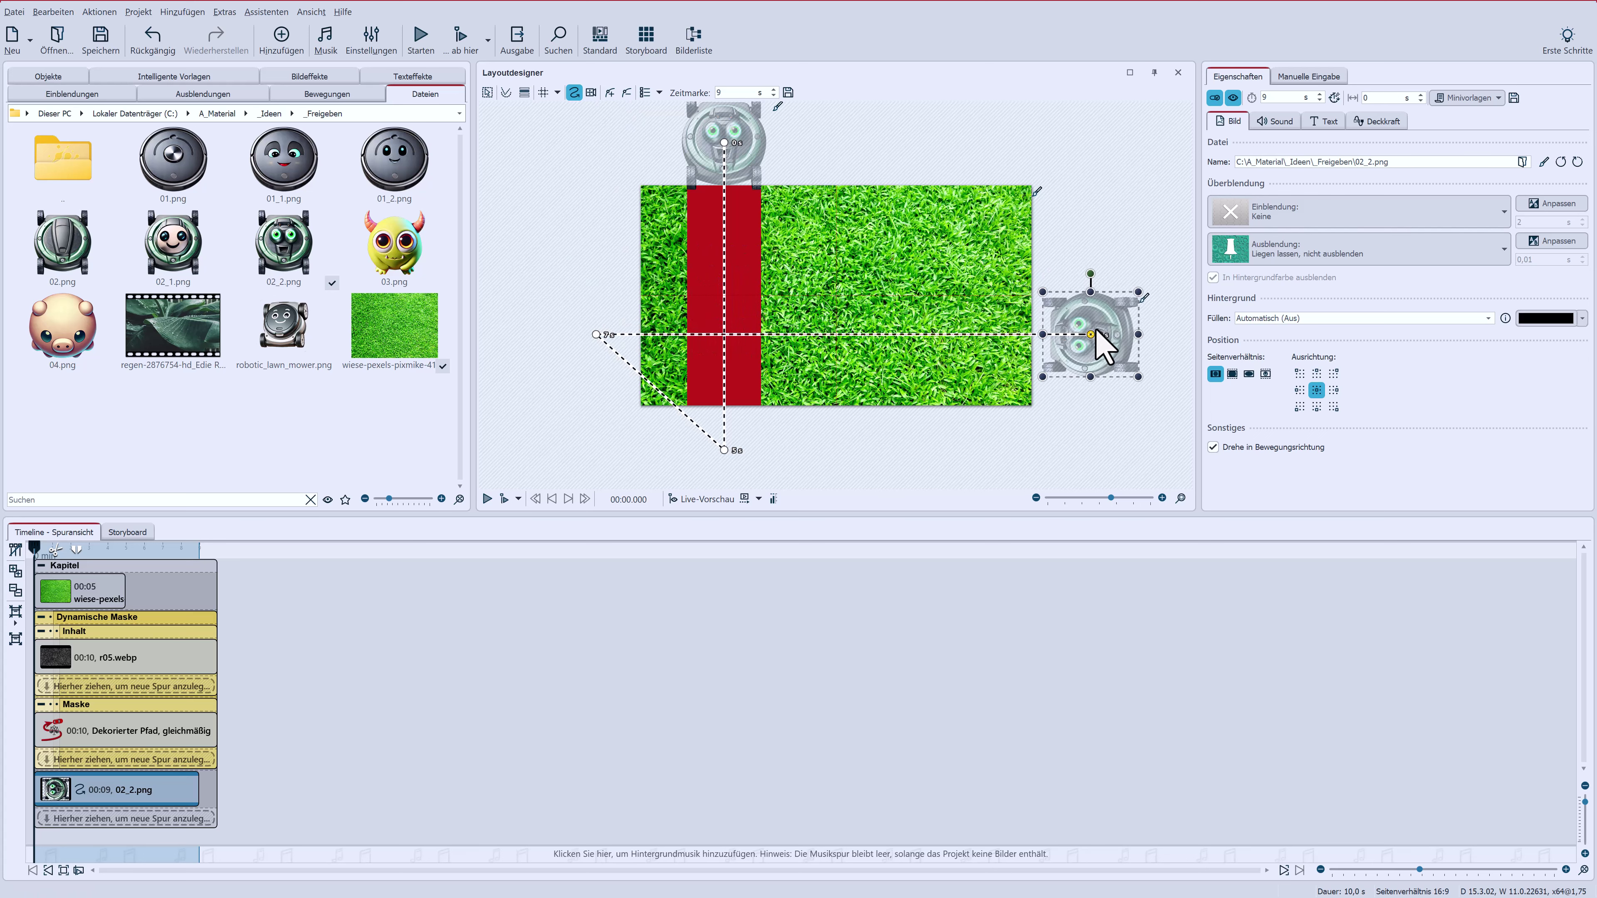
left_click(1308, 77)
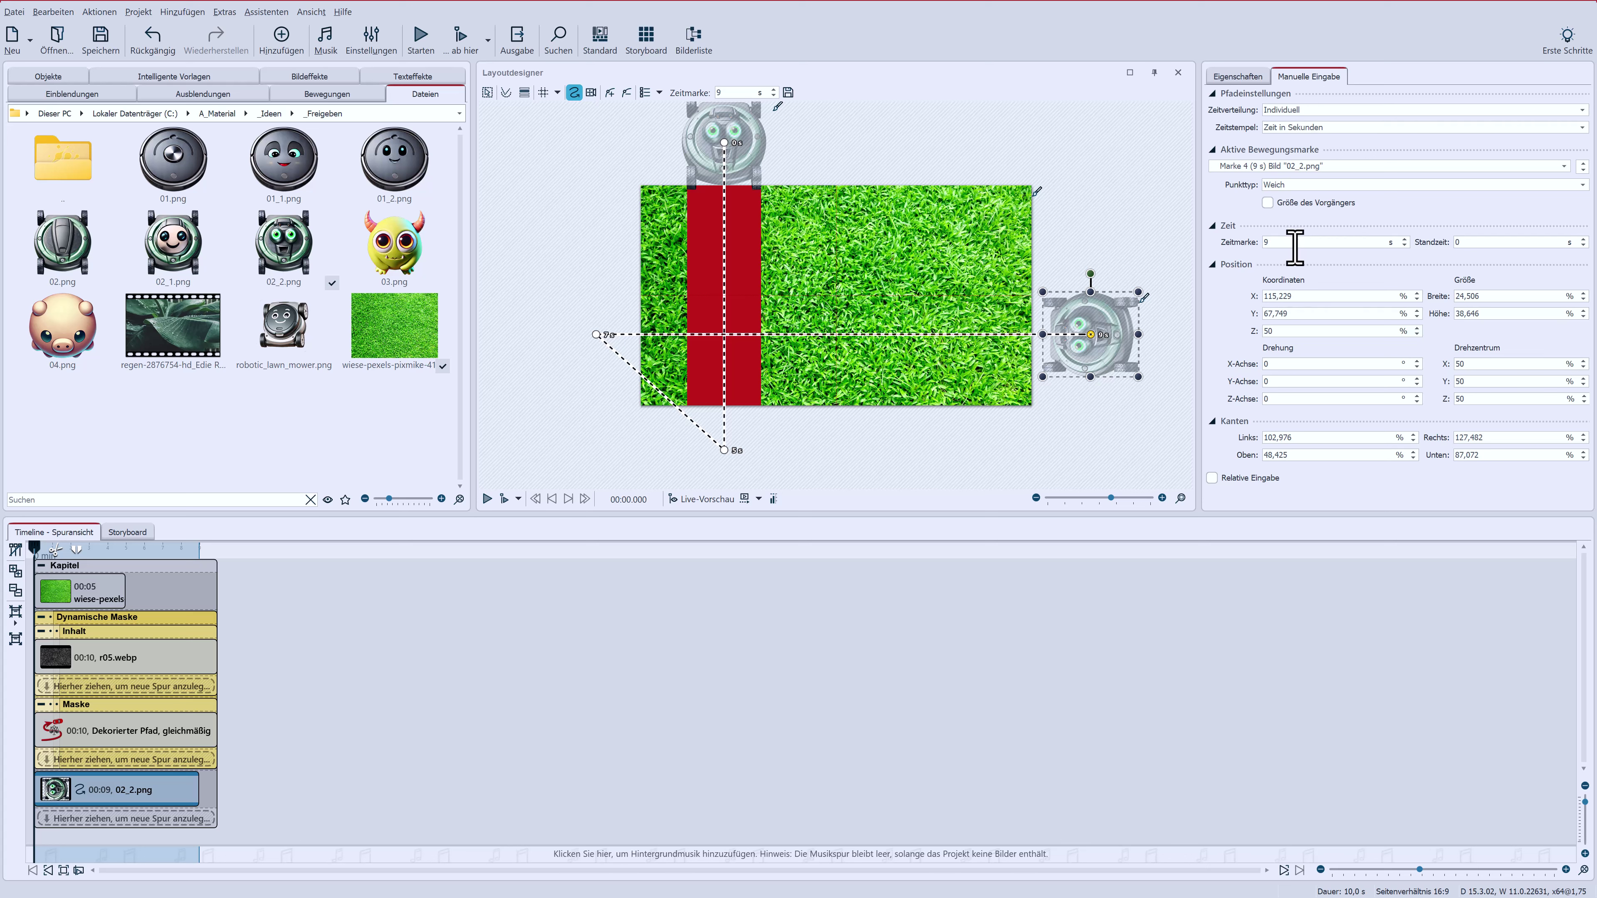
left_click_drag(1294, 244, 1223, 246)
type("11")
key("Return")
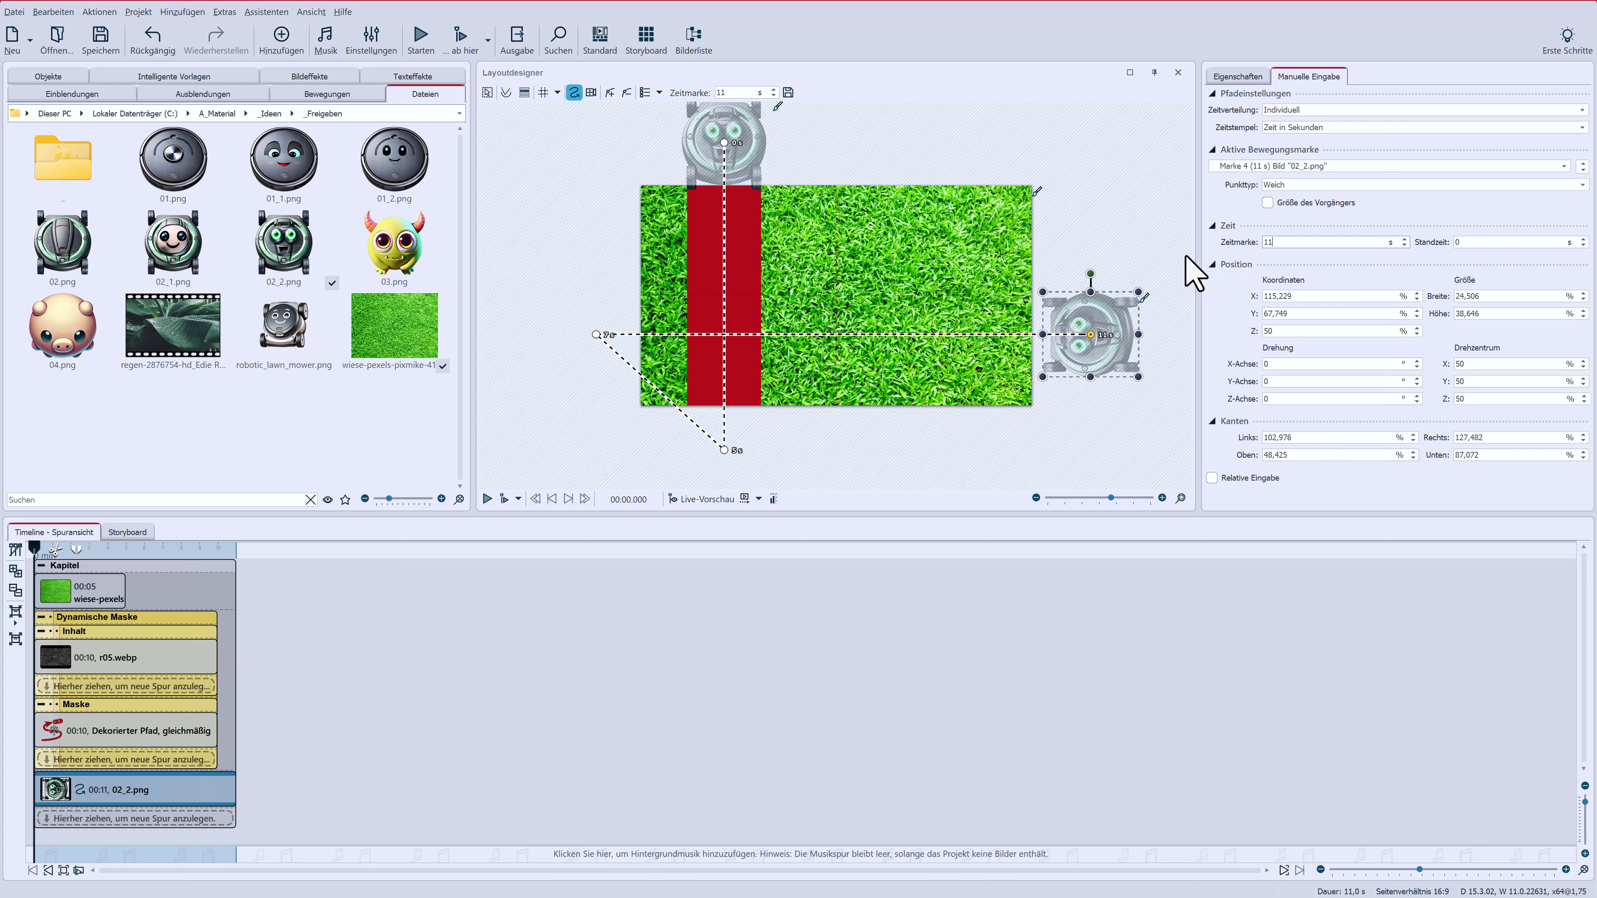
Copy the mower's extended motion path and paste it onto the decorated path in the Maske track.
right_click(1097, 352)
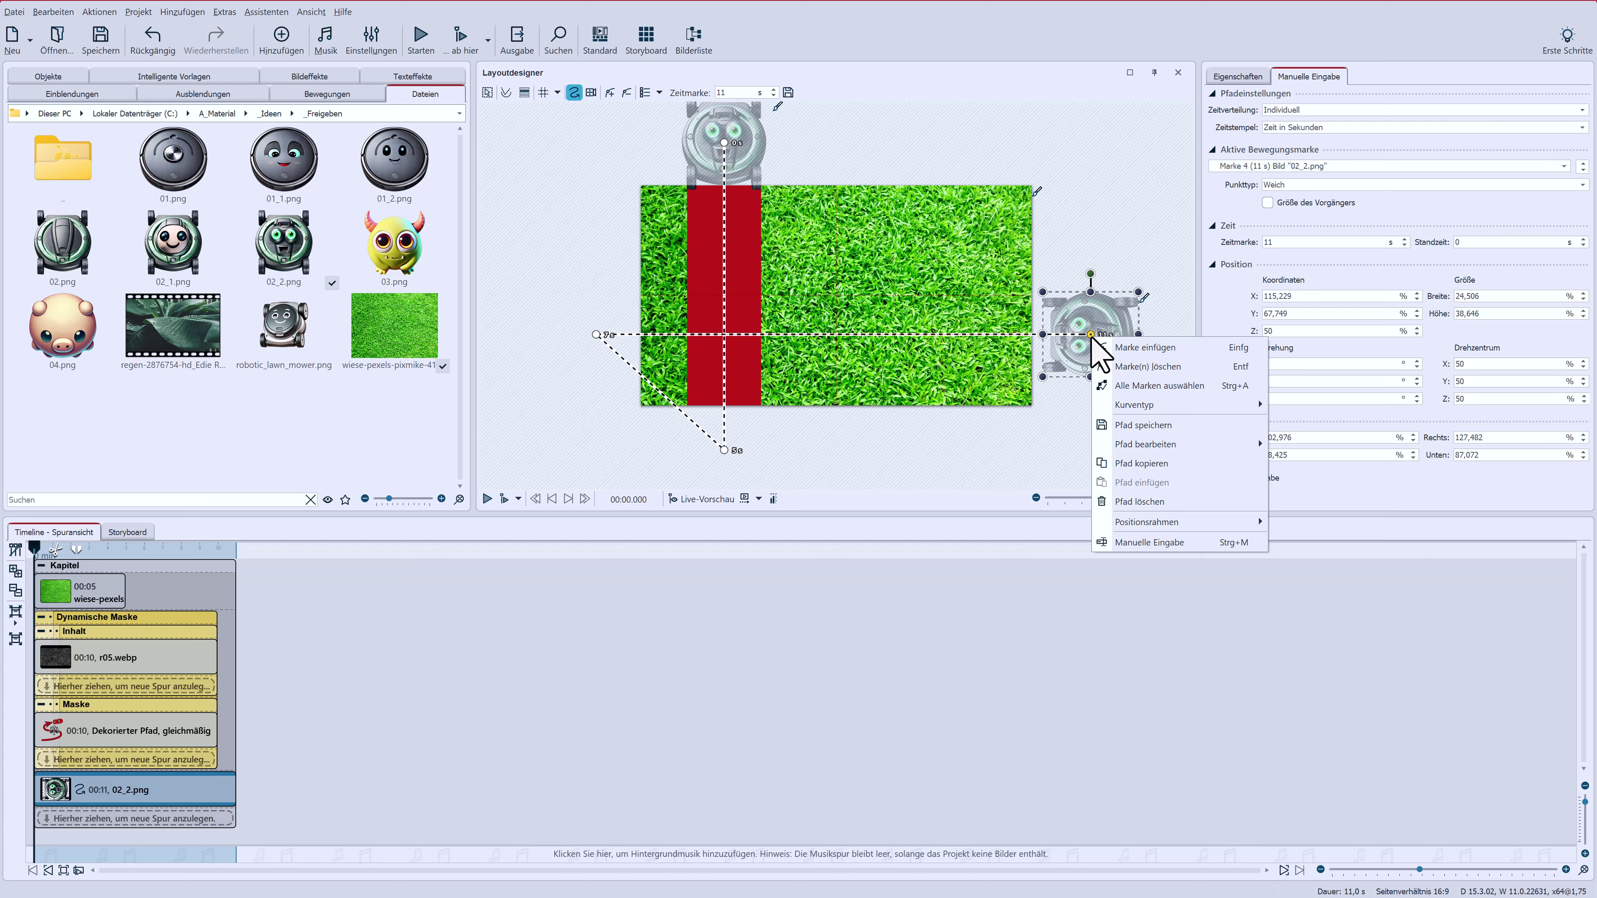
left_click(1135, 463)
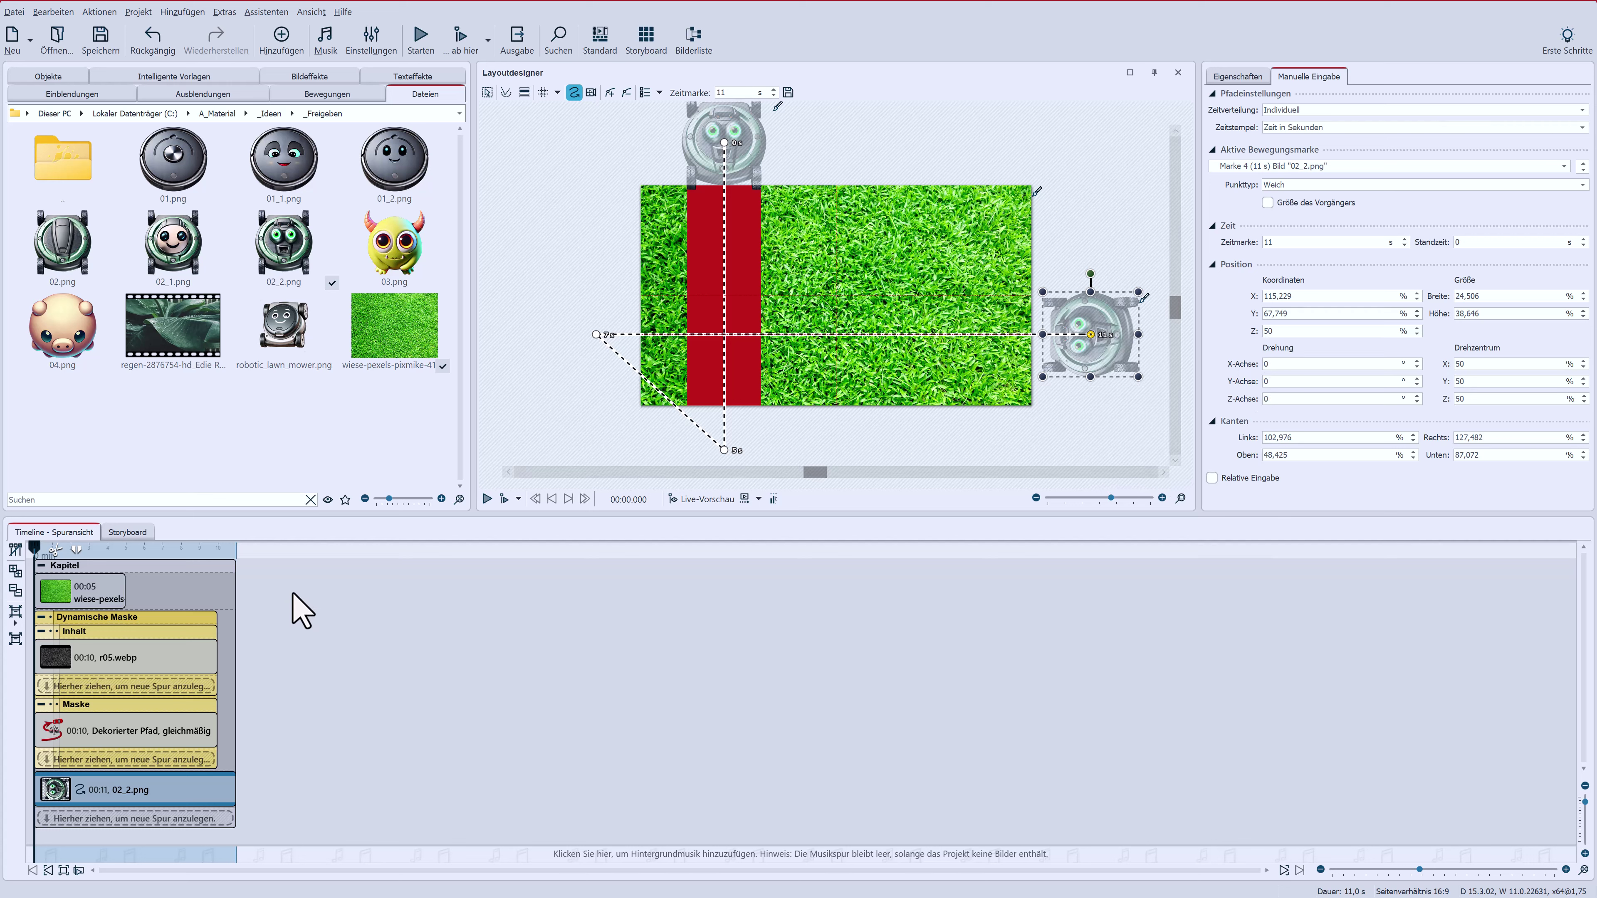
left_click(125, 736)
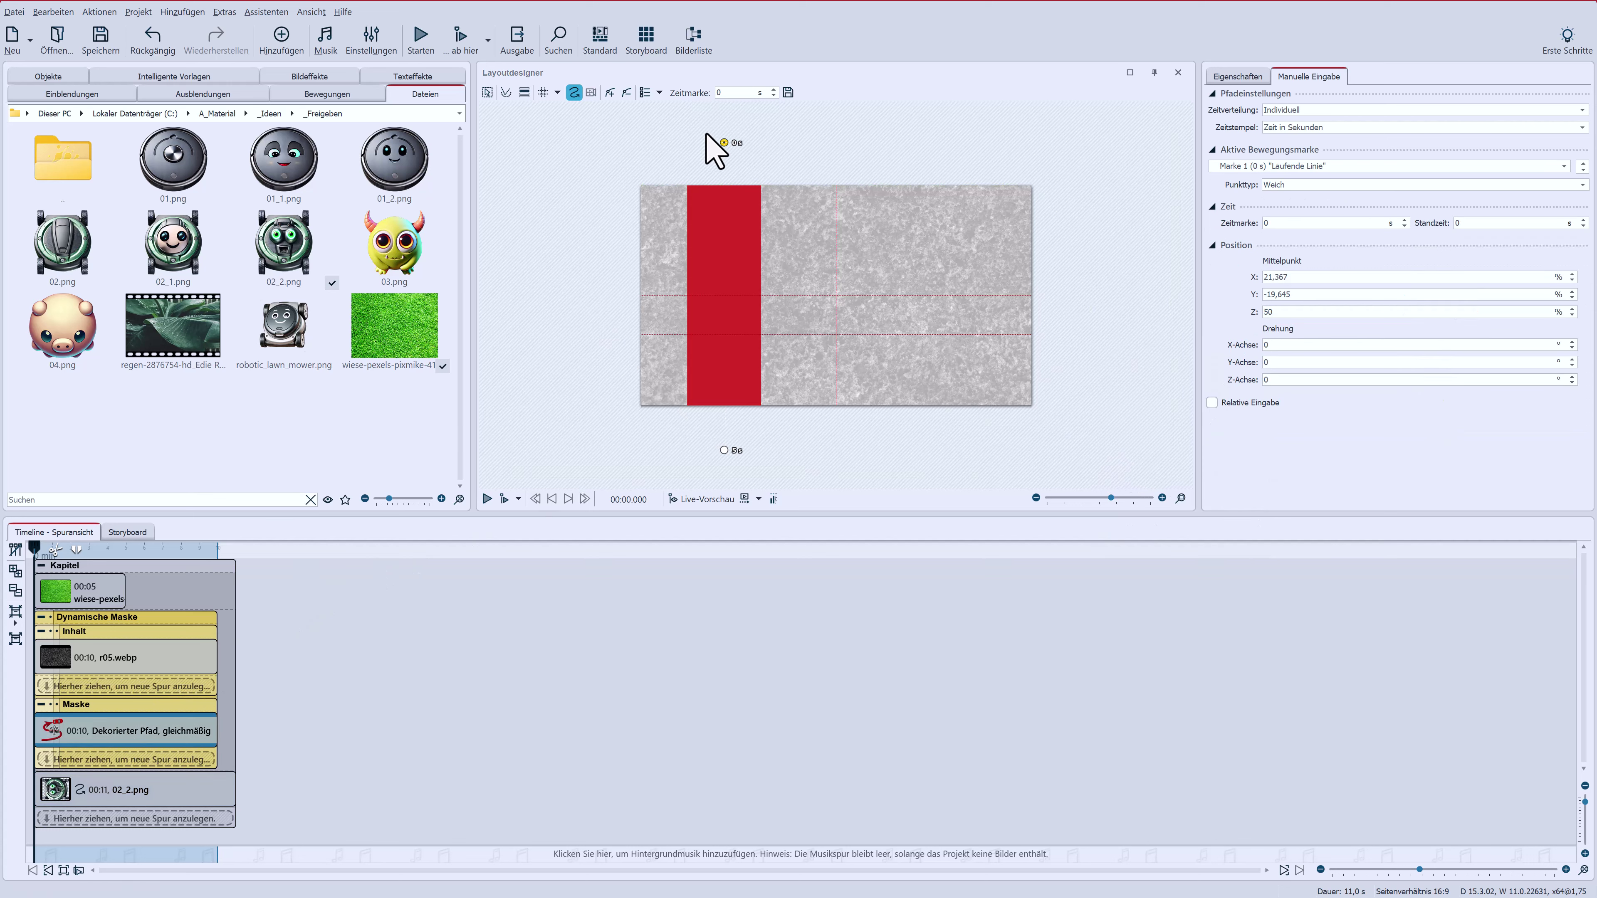
right_click(726, 143)
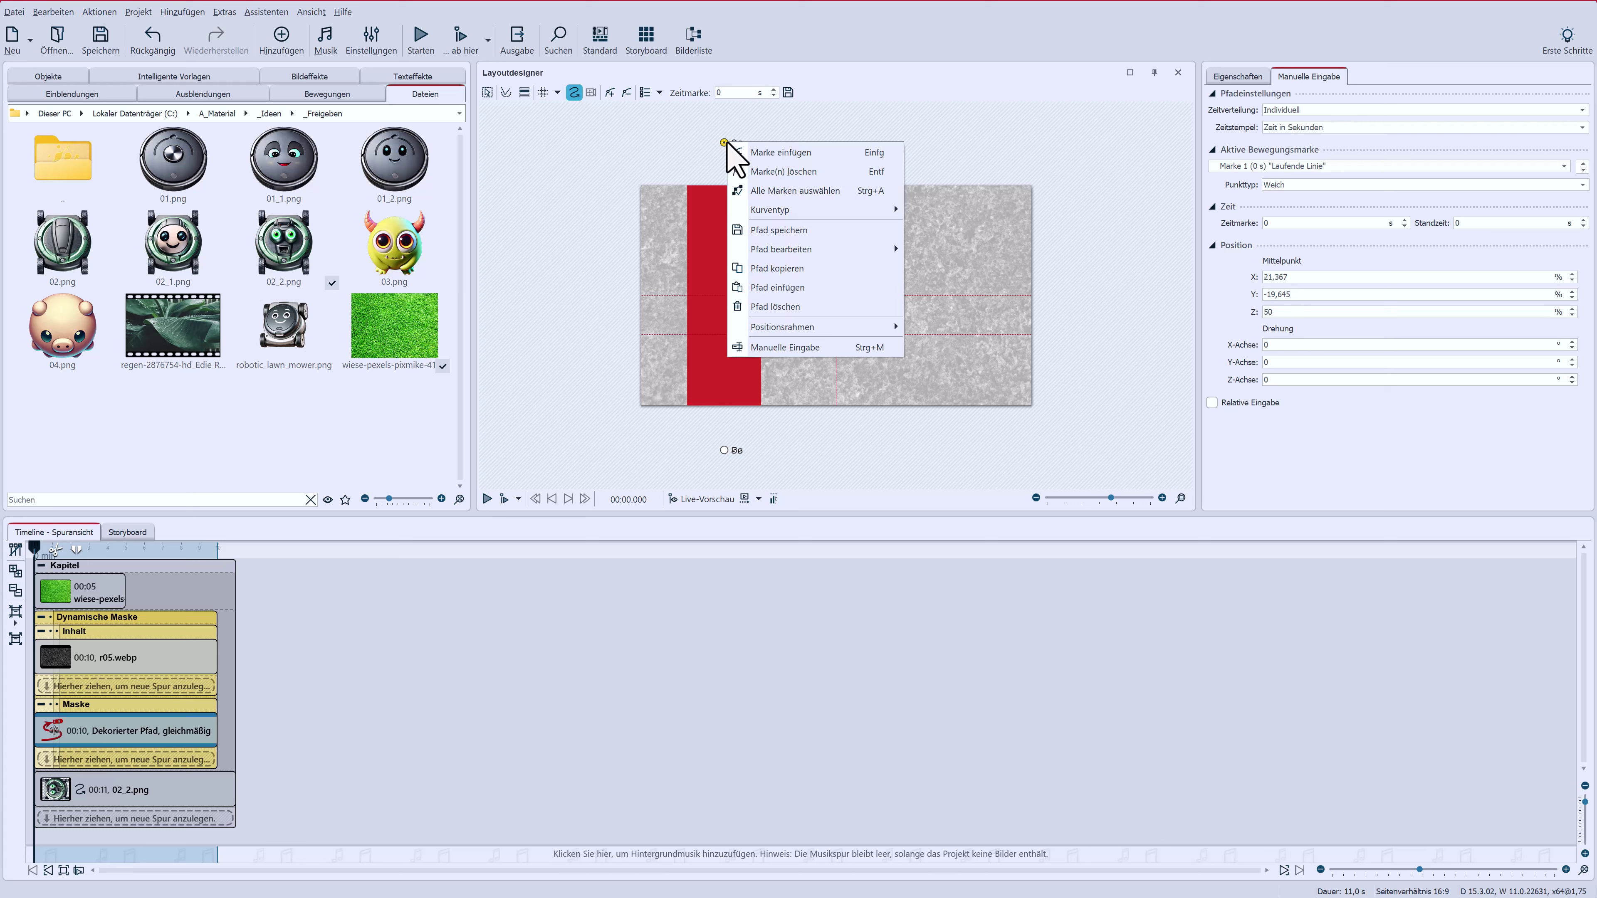
left_click(766, 288)
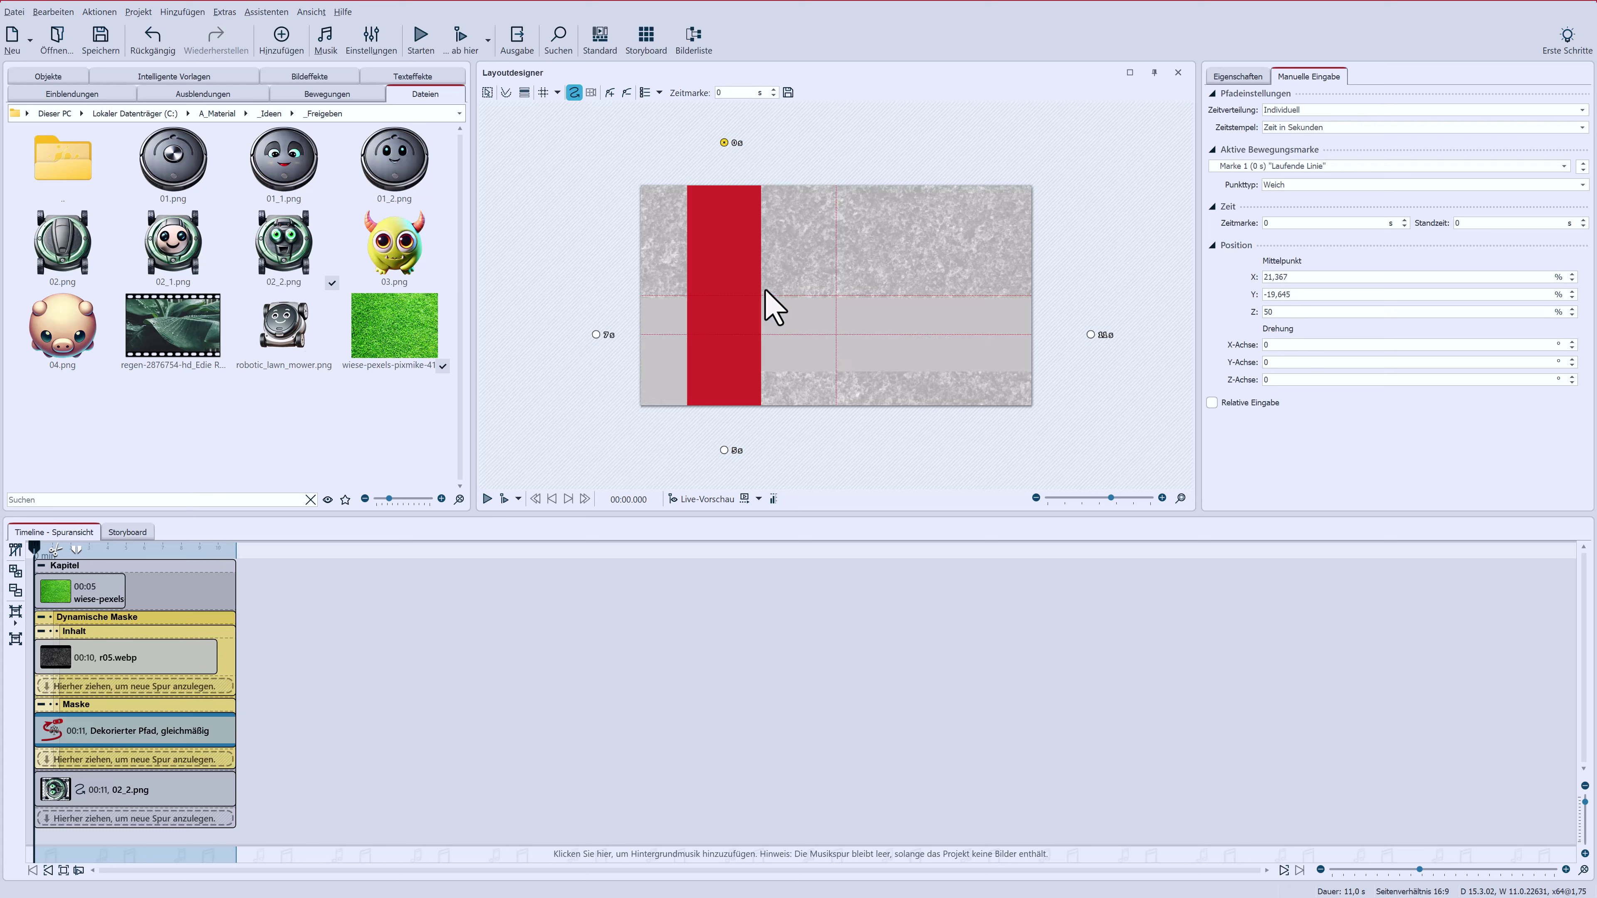
Extend r05.webp in the Inhalt track to 11 s and preview the mower animation in full screen.
left_click(200, 651)
left_click_drag(215, 654, 234, 656)
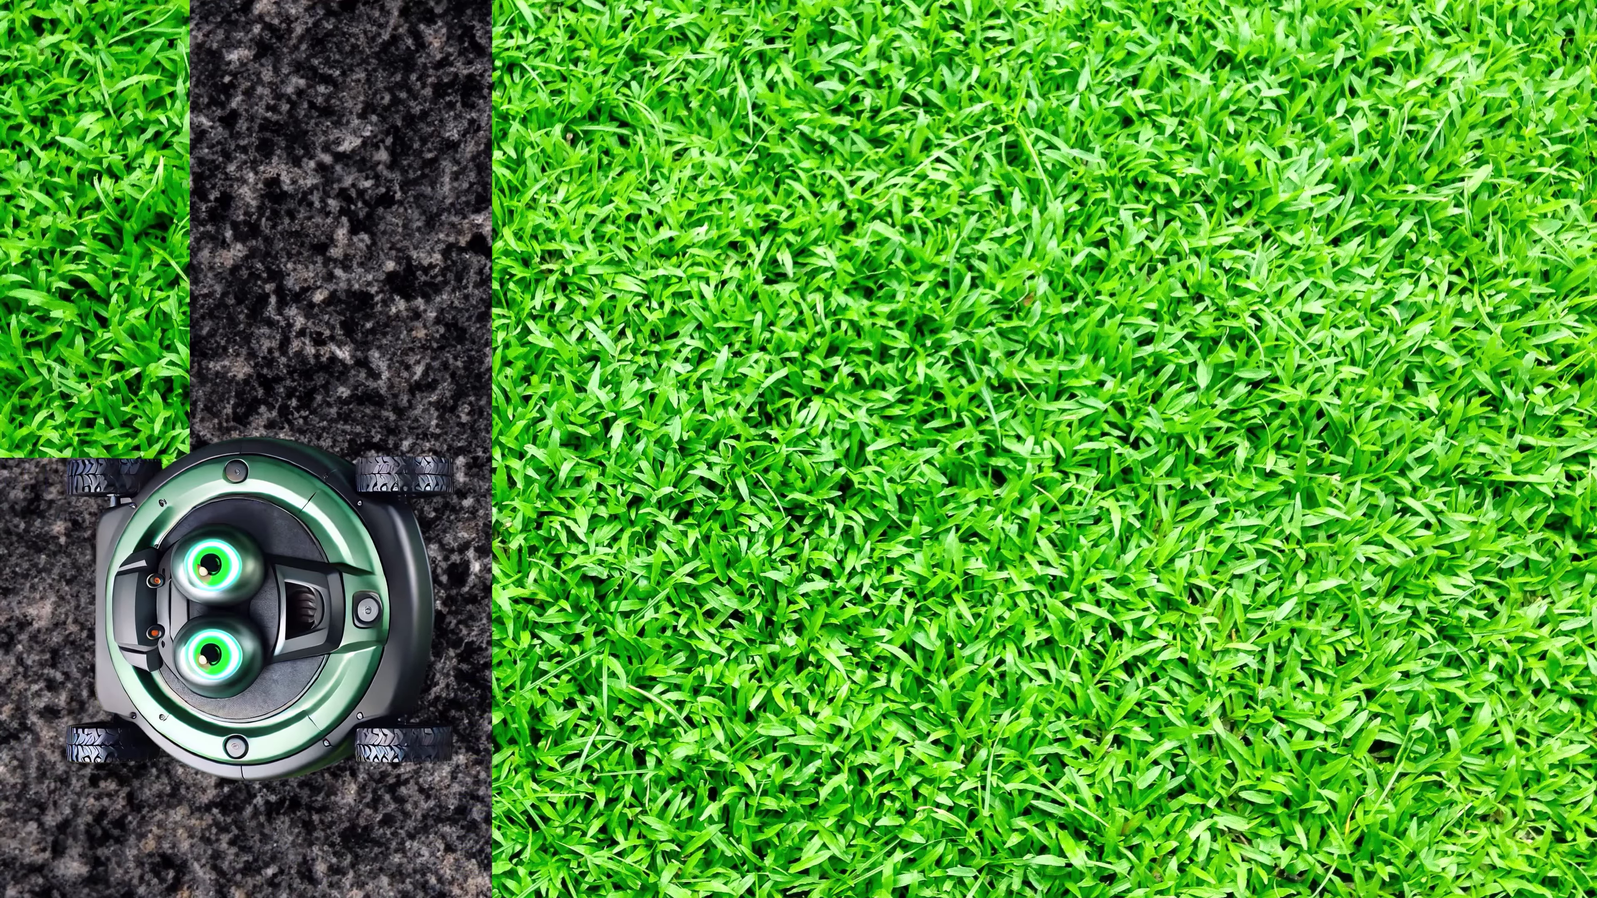
key("Escape")
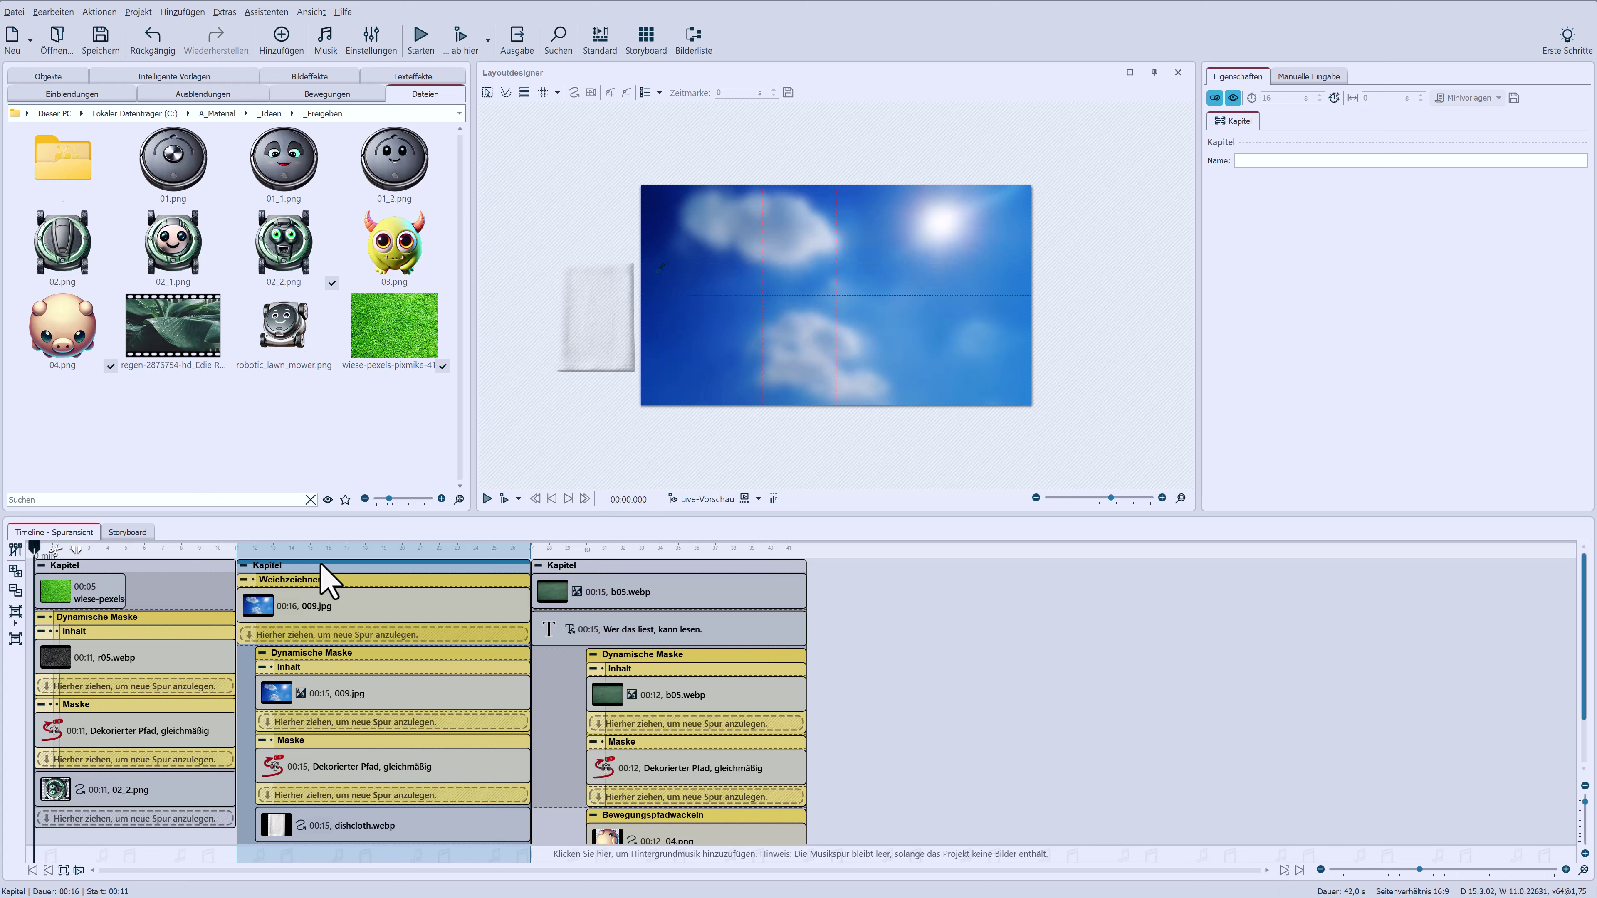
Examine how the sky chapter is built from the 009.jpg background, the Weichzeichner effect and the moving dishcloth.webp.
left_click(321, 611)
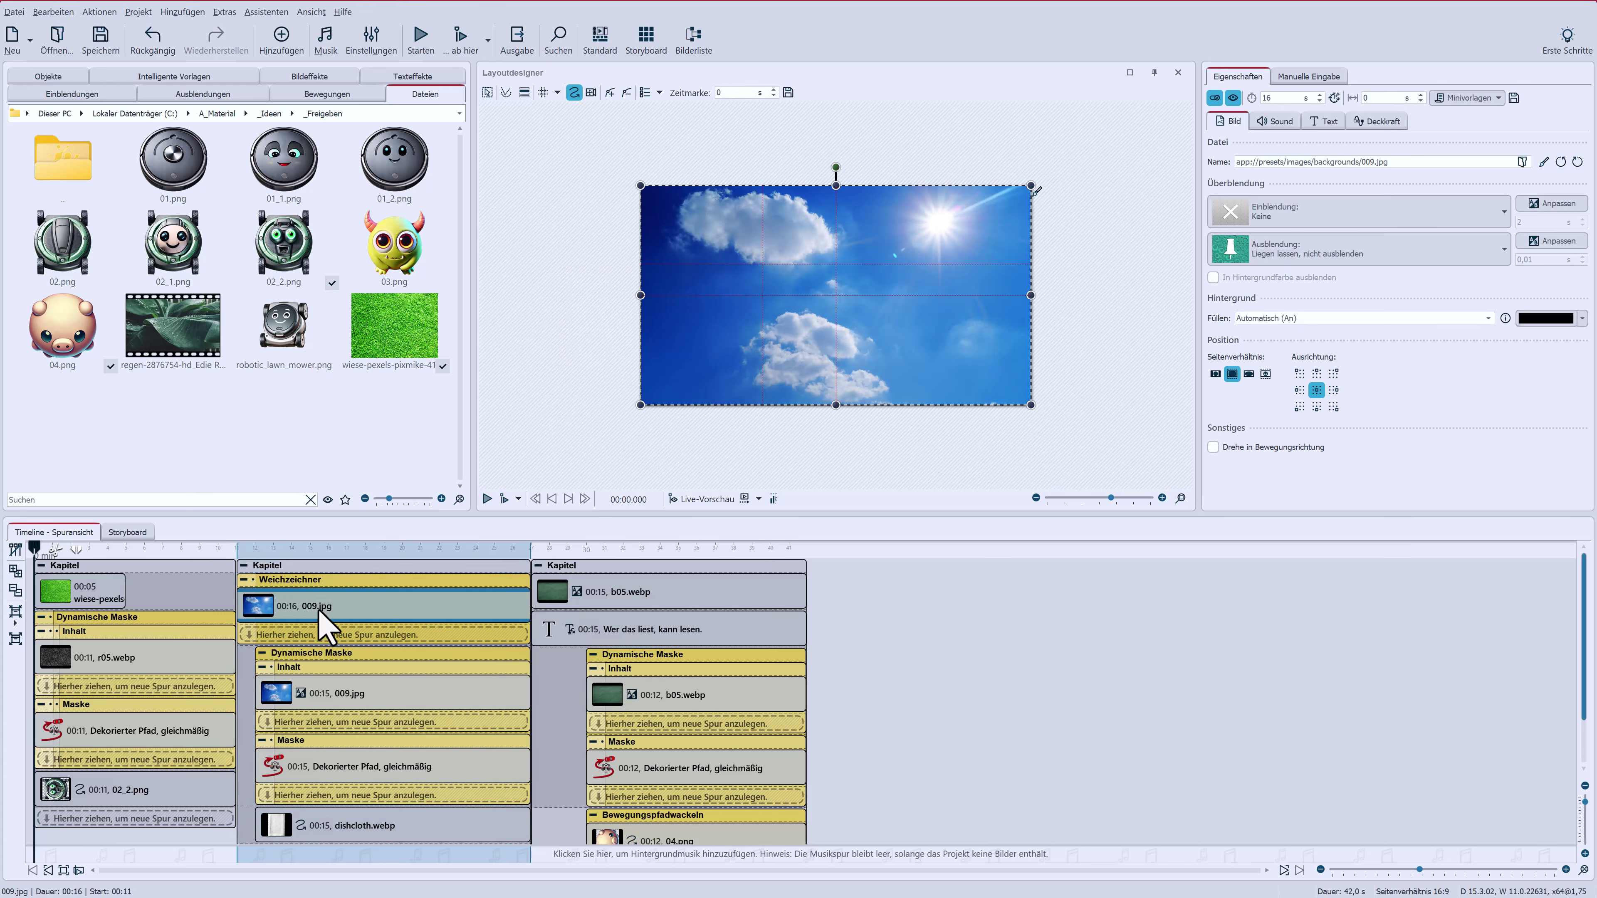
left_click(322, 584)
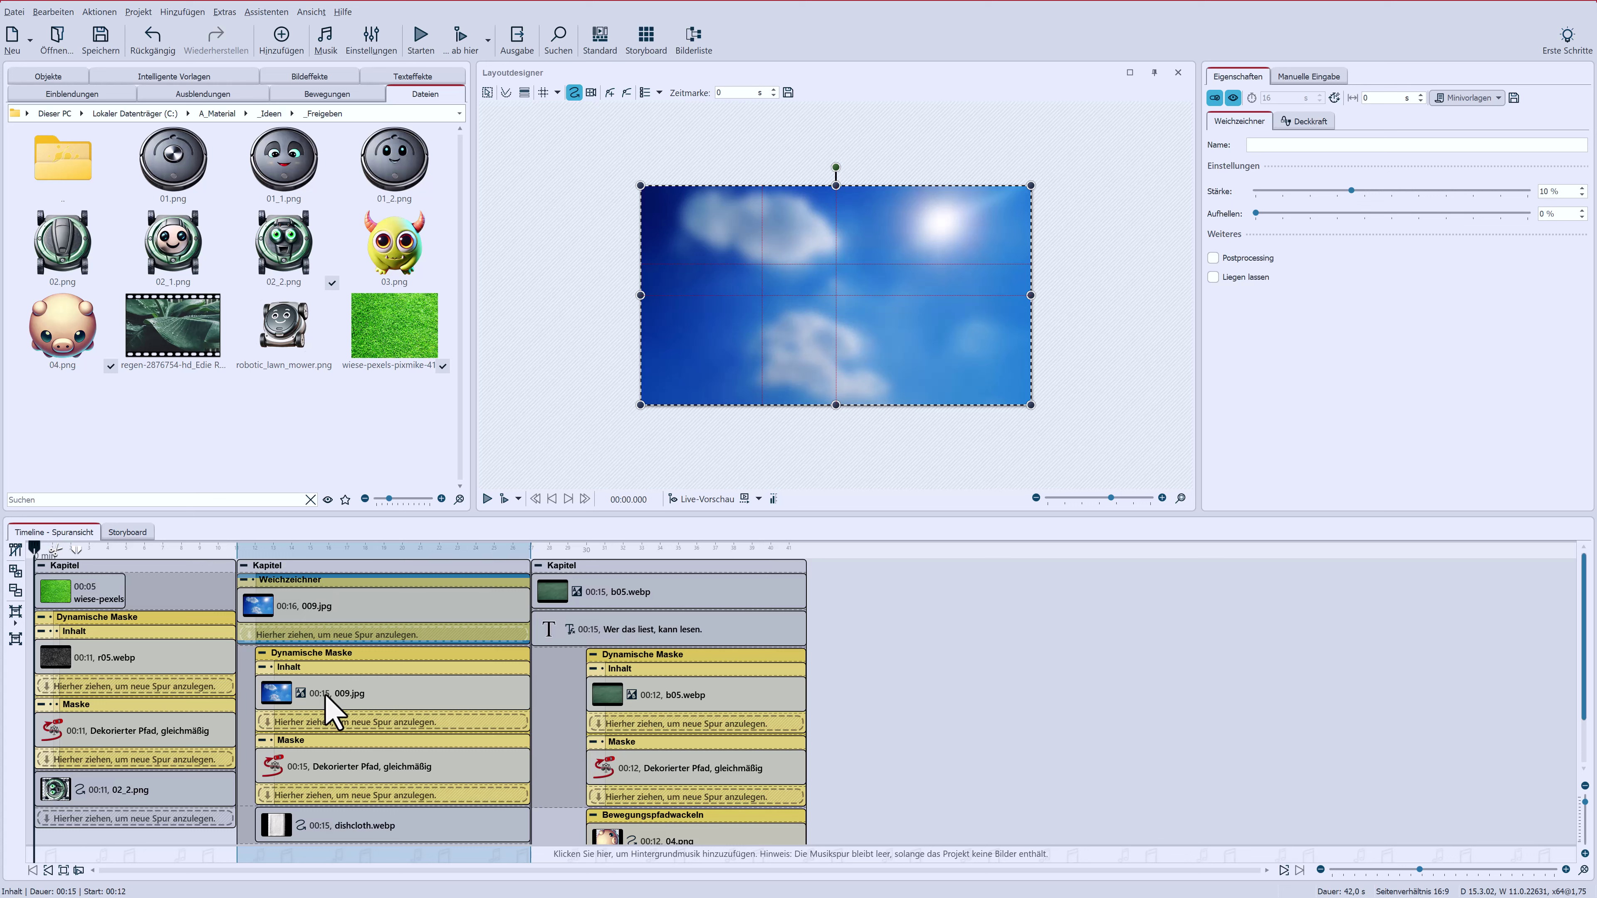
left_click(316, 828)
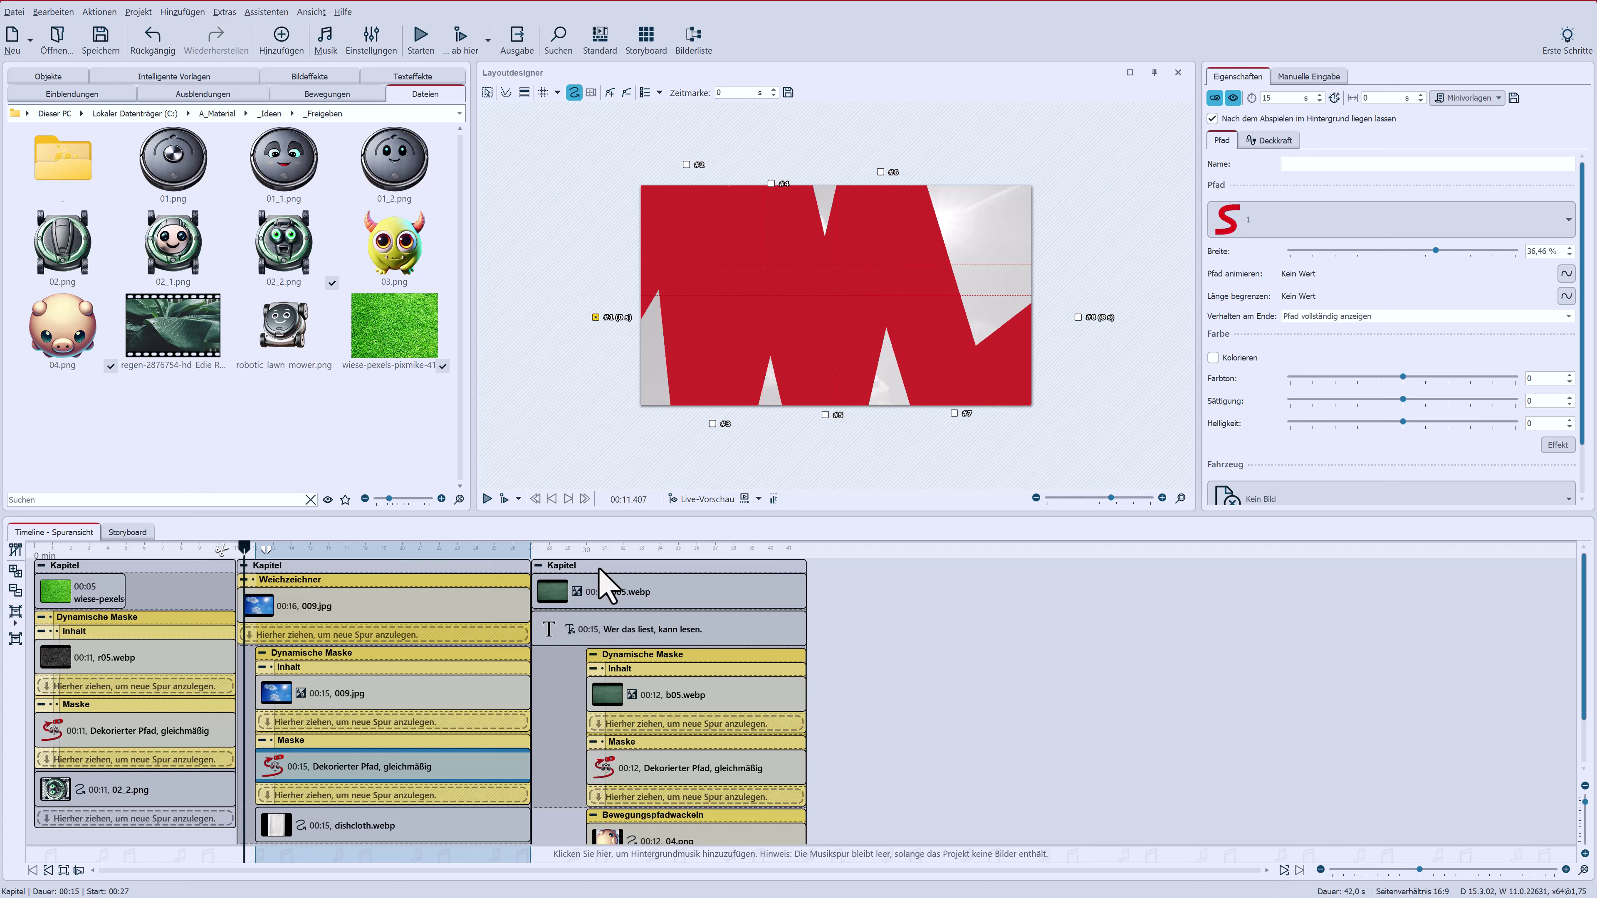
Examine the chalkboard chapter's b05.webp background, its text, the 04.png motion path and the Bewegungspfadwackeln effect settings.
left_click(599, 569)
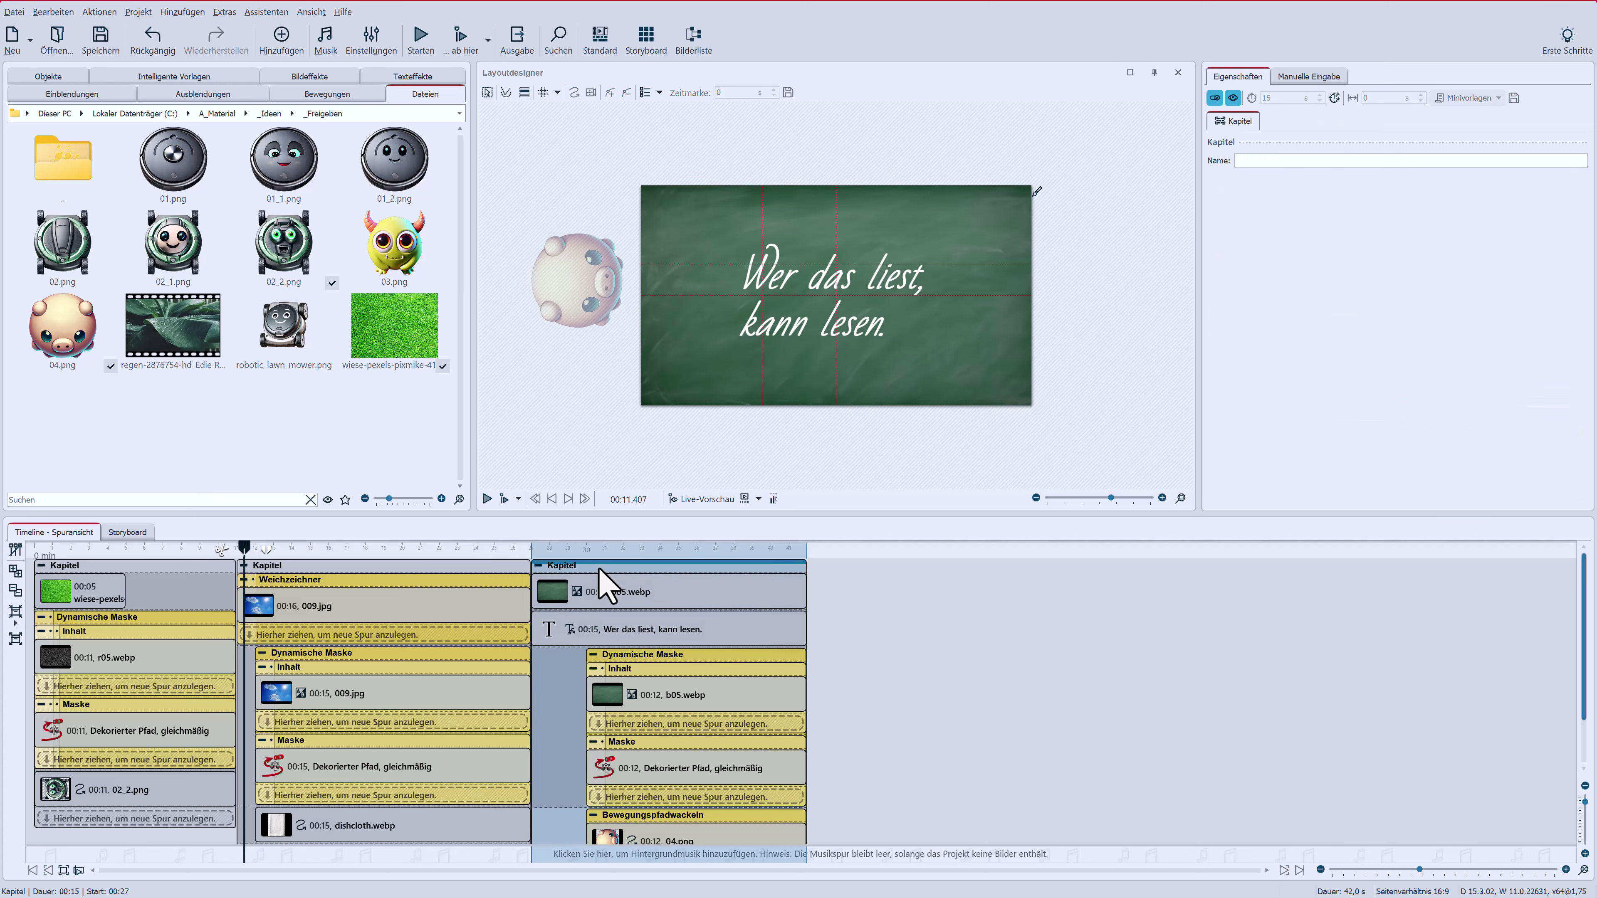
left_click(626, 594)
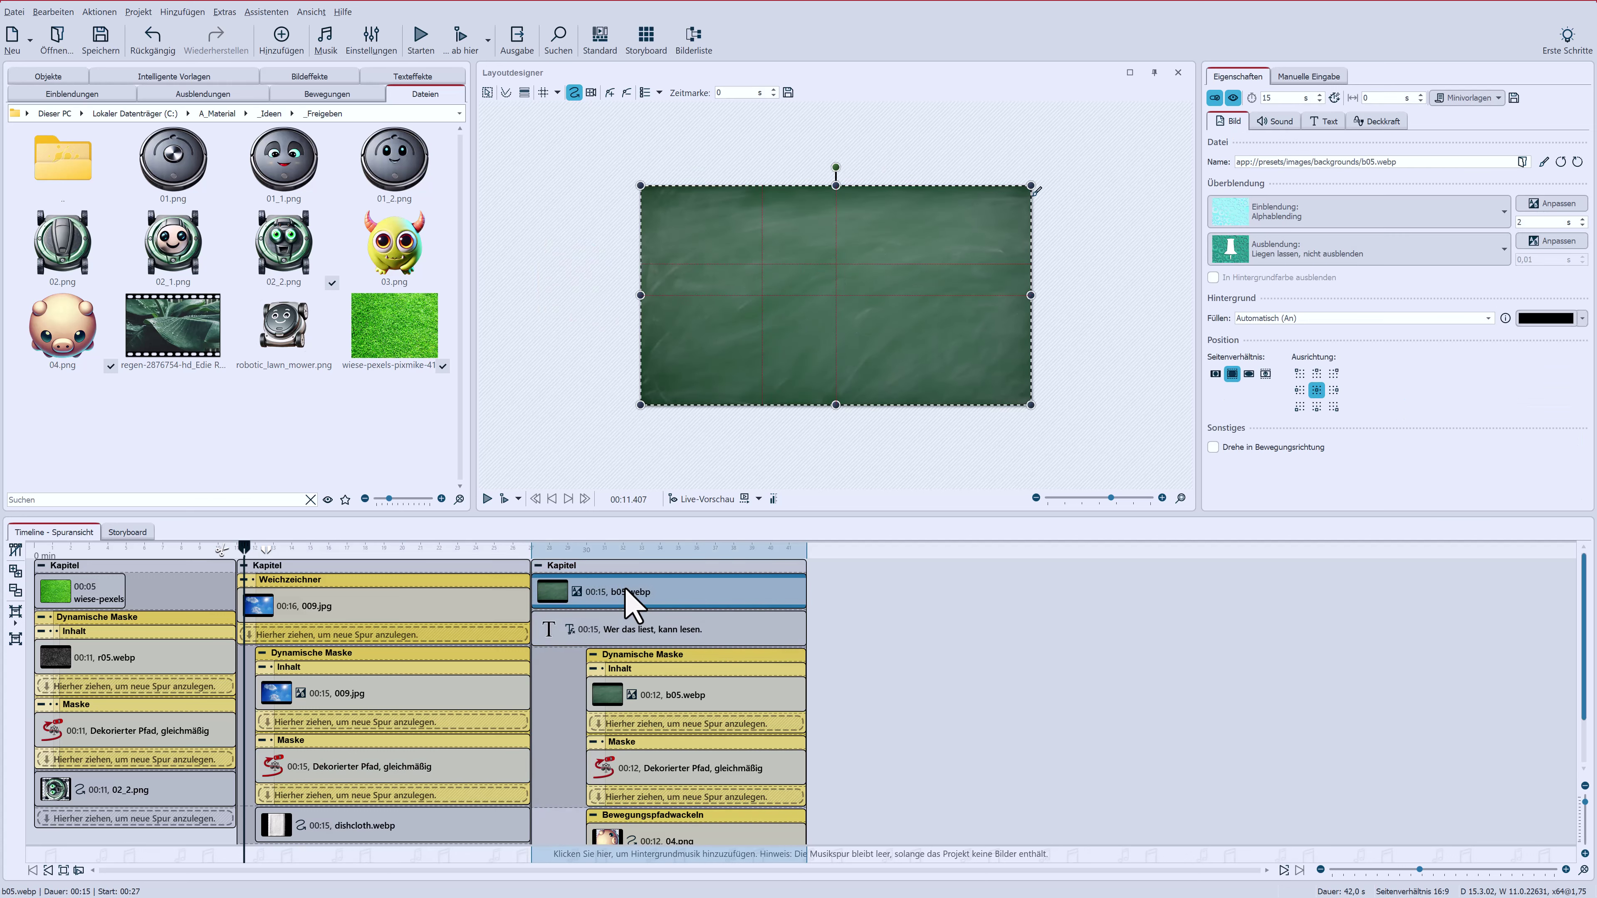
left_click(645, 629)
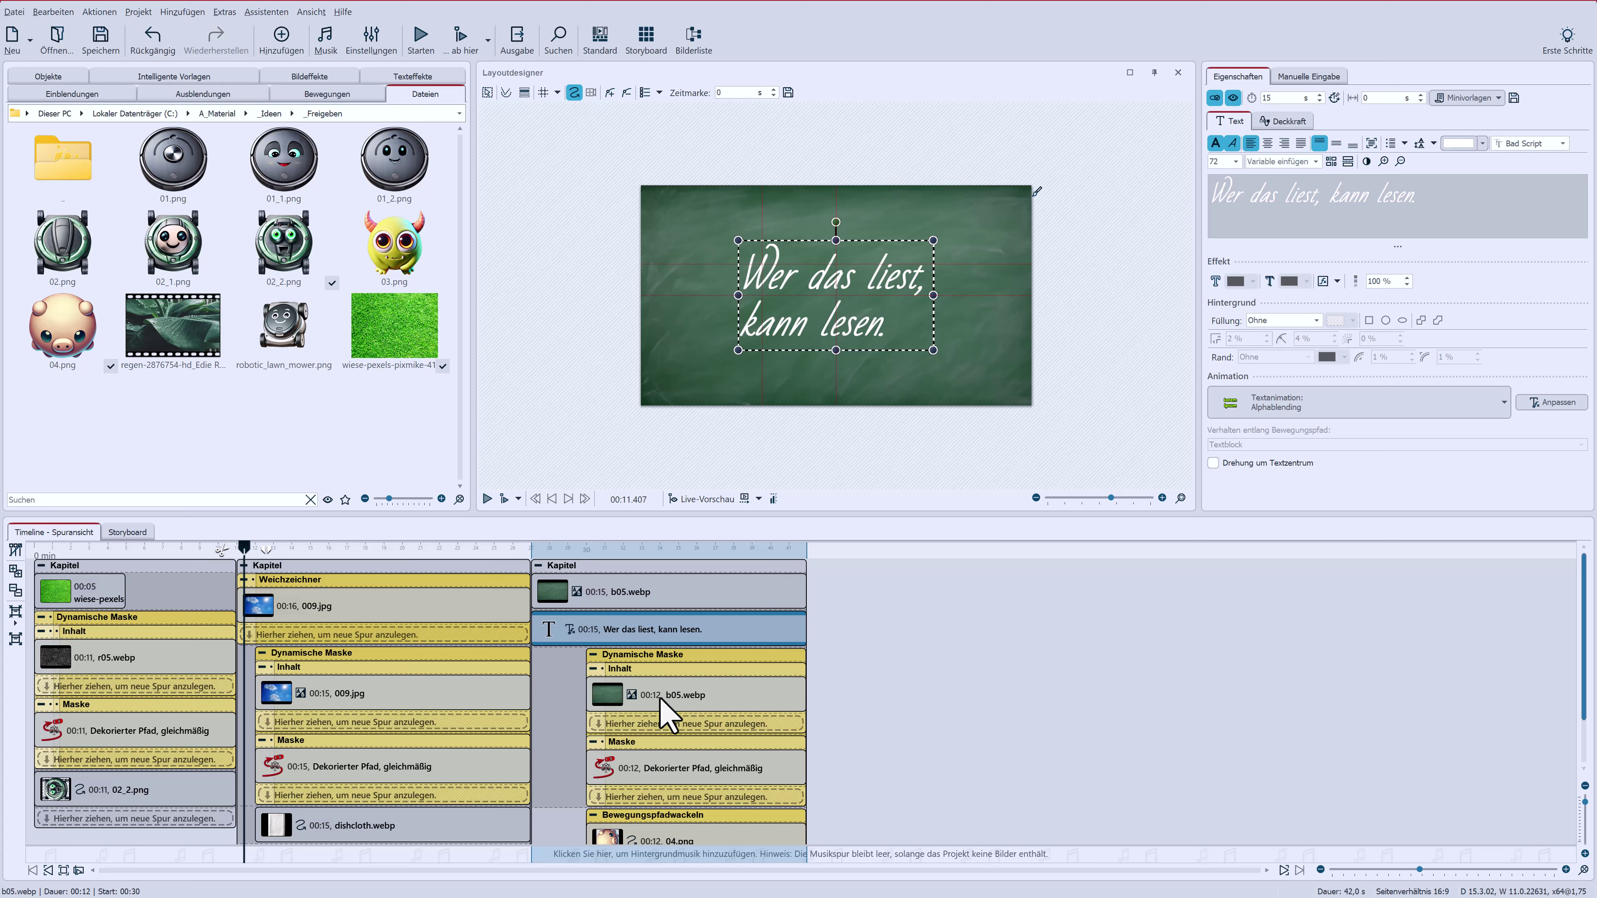
left_click(649, 831)
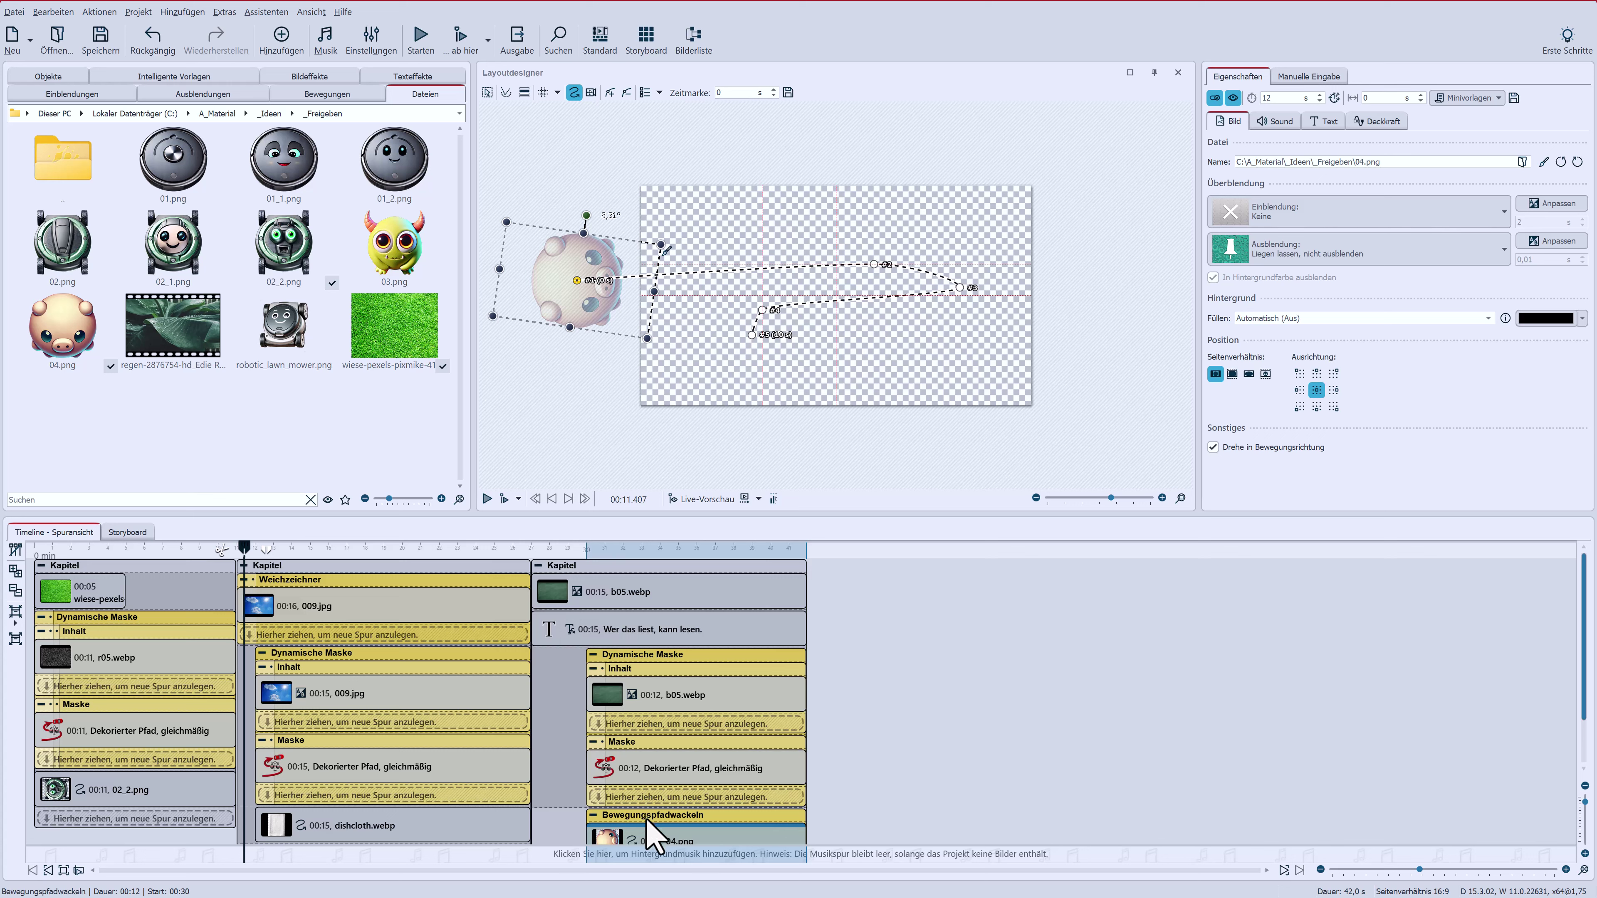
left_click(648, 820)
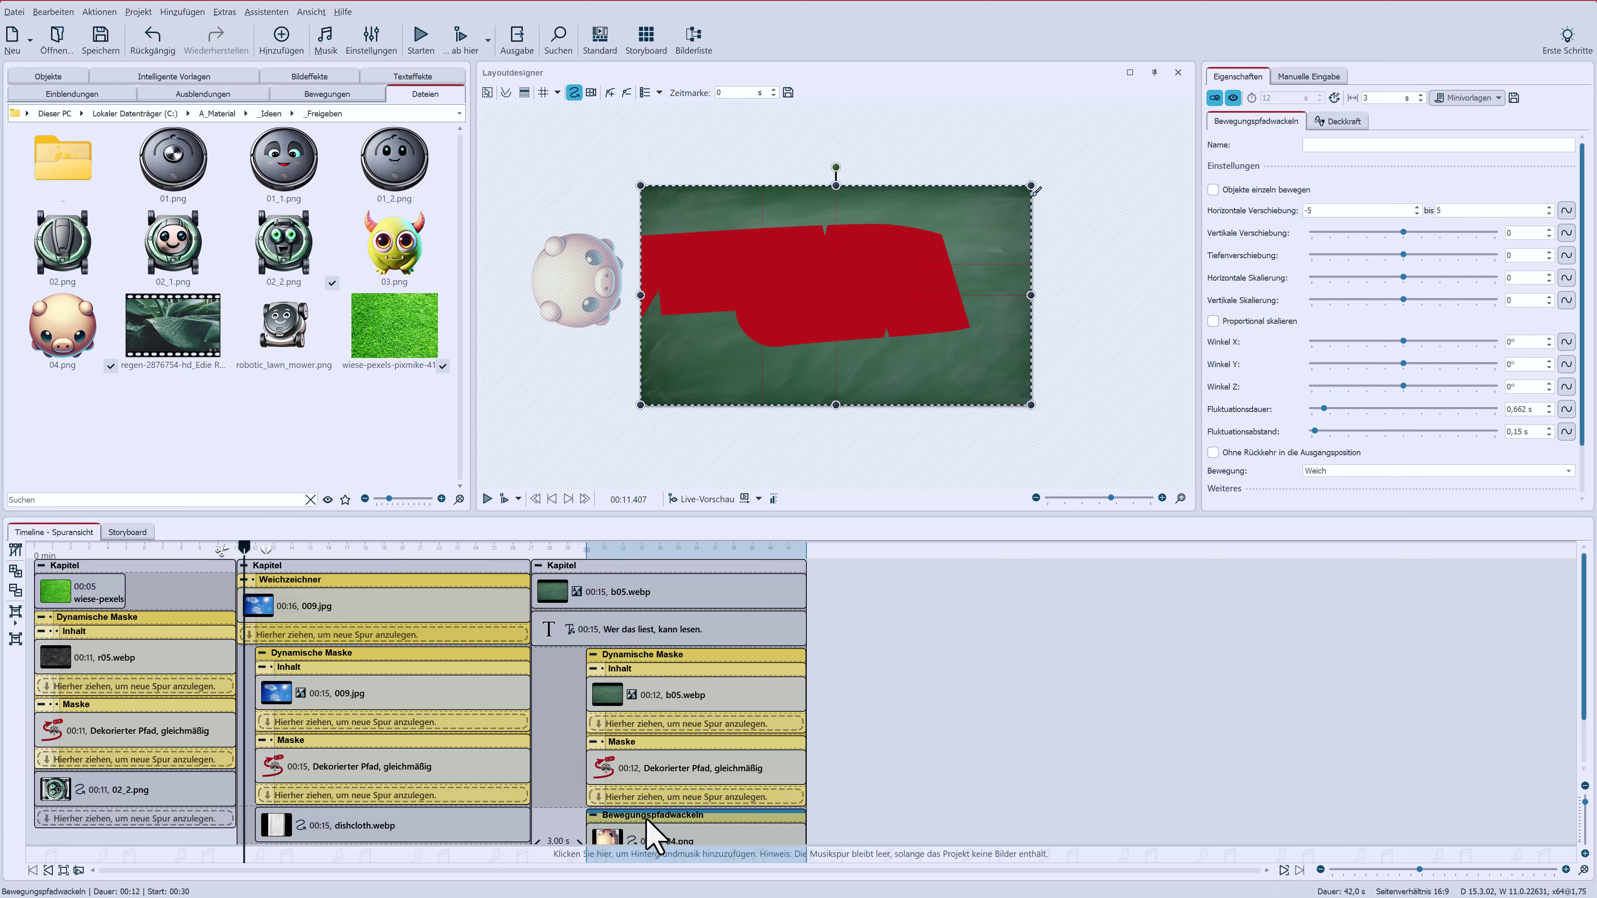